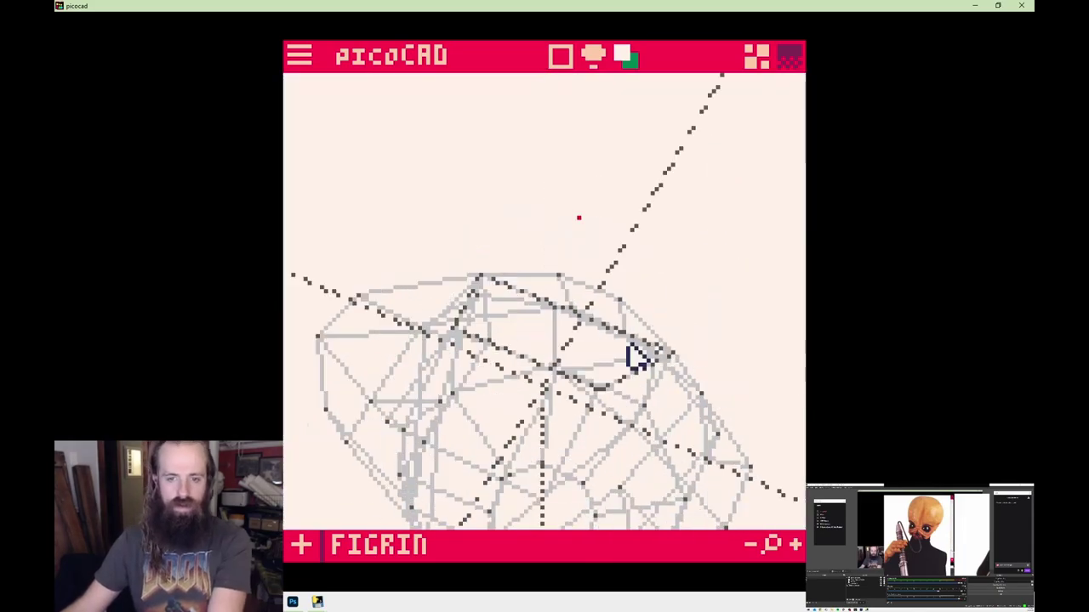
# Map the alien head's eye faces onto the black swatch of the texture.
pyautogui.moveTo(480, 421); pyautogui.dragTo(620, 49, button='right')
pyautogui.press('Tab')
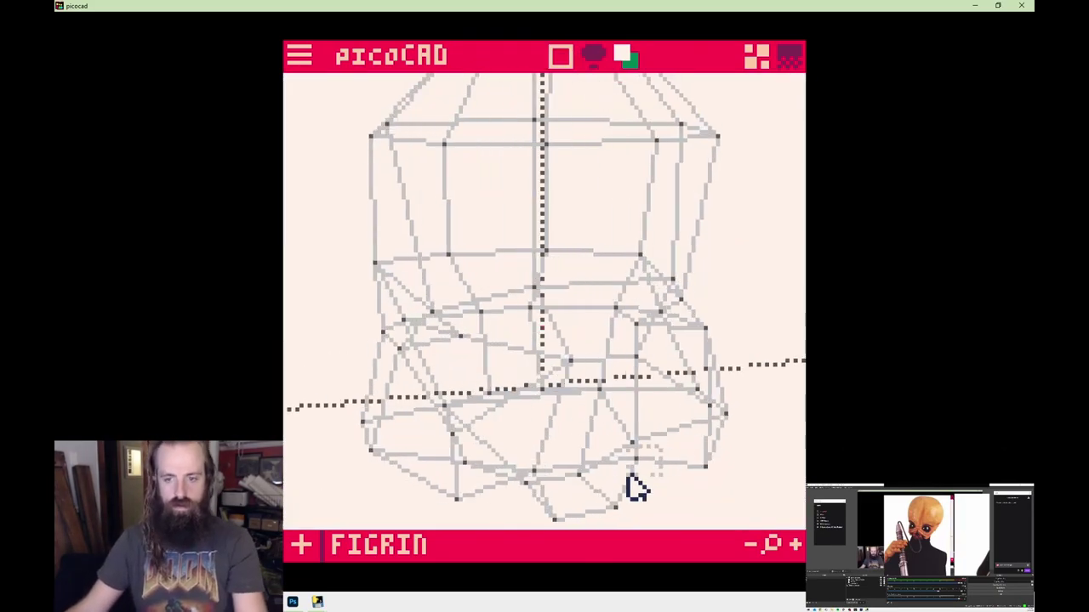
pyautogui.press('Tab')
pyautogui.press('Tab')
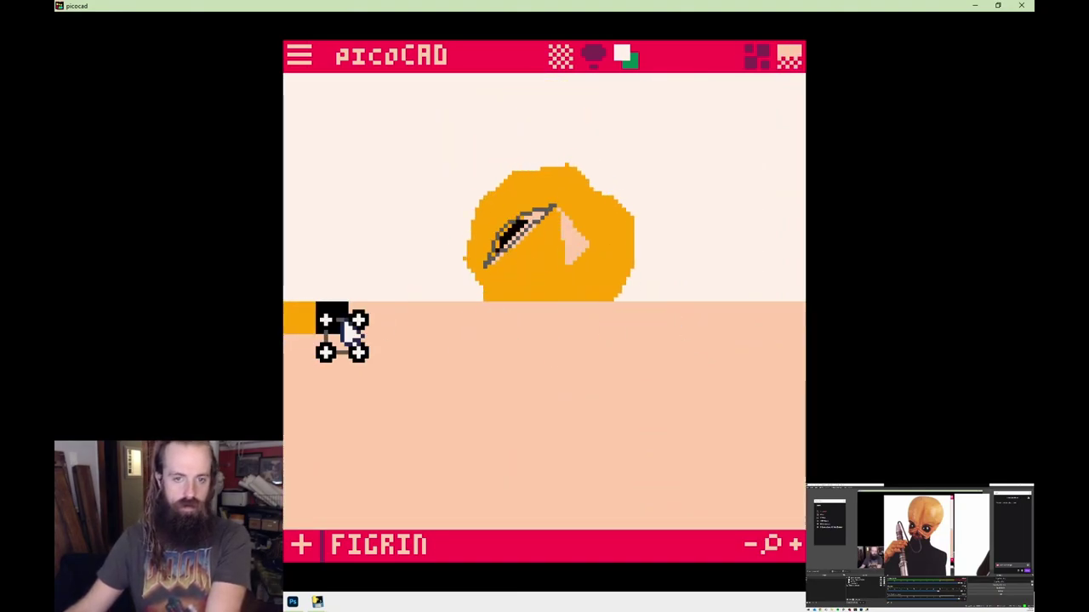
pyautogui.press('Tab')
# Reshape the crown of the head into a rounder dome by moving its upper vertices in the side and front views.
pyautogui.press('Tab')
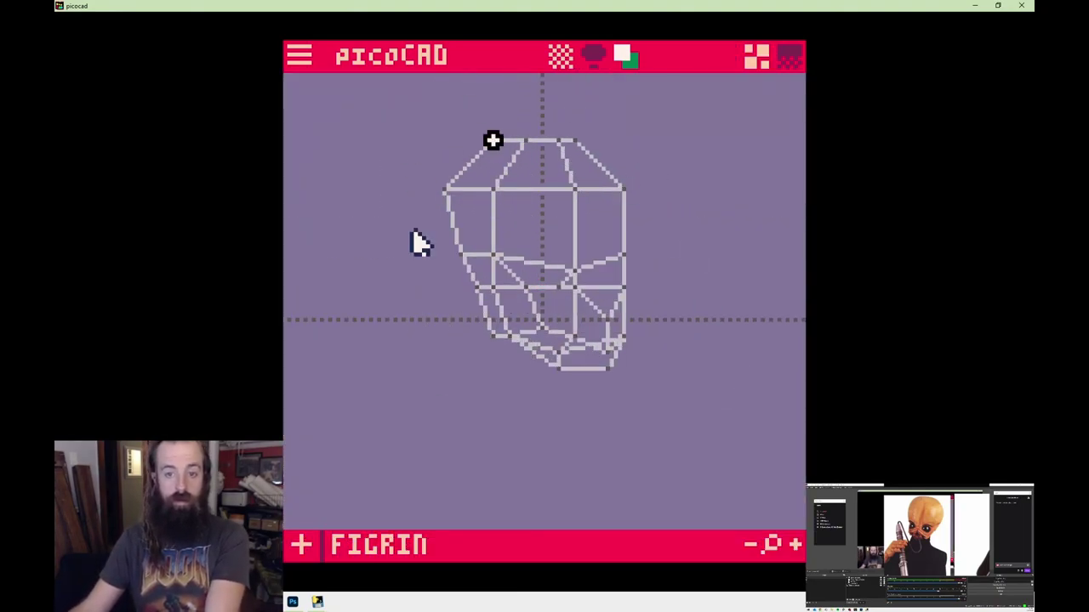
pyautogui.press('Tab')
pyautogui.moveTo(693, 158); pyautogui.dragTo(545, 186, button='right')
pyautogui.press('Tab')
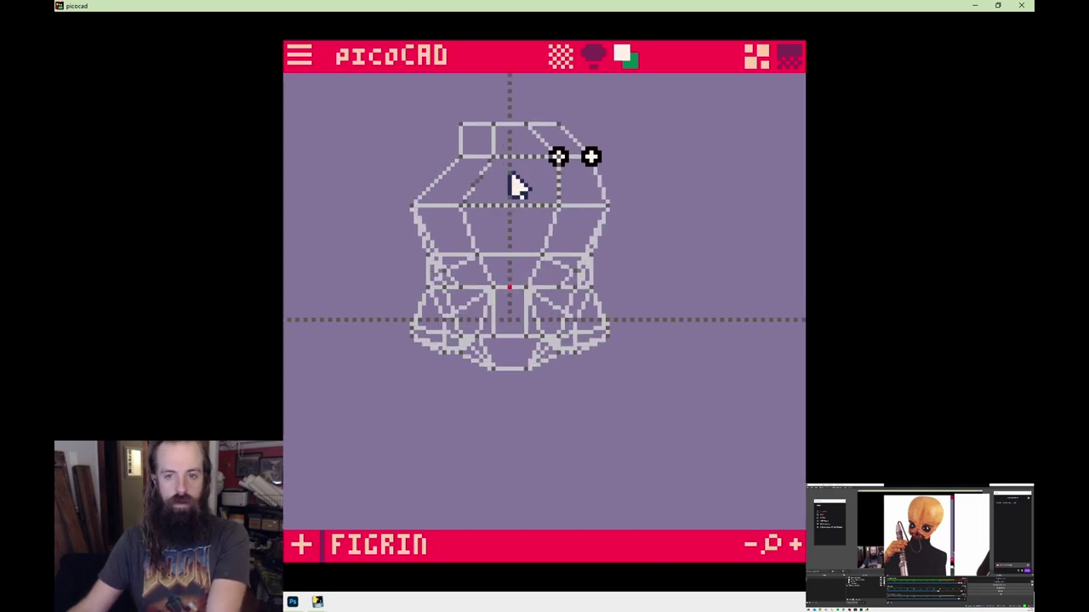
pyautogui.press('Tab')
pyautogui.press('Tab')
pyautogui.press('Tab')
pyautogui.press('Tab')
pyautogui.press('Tab')
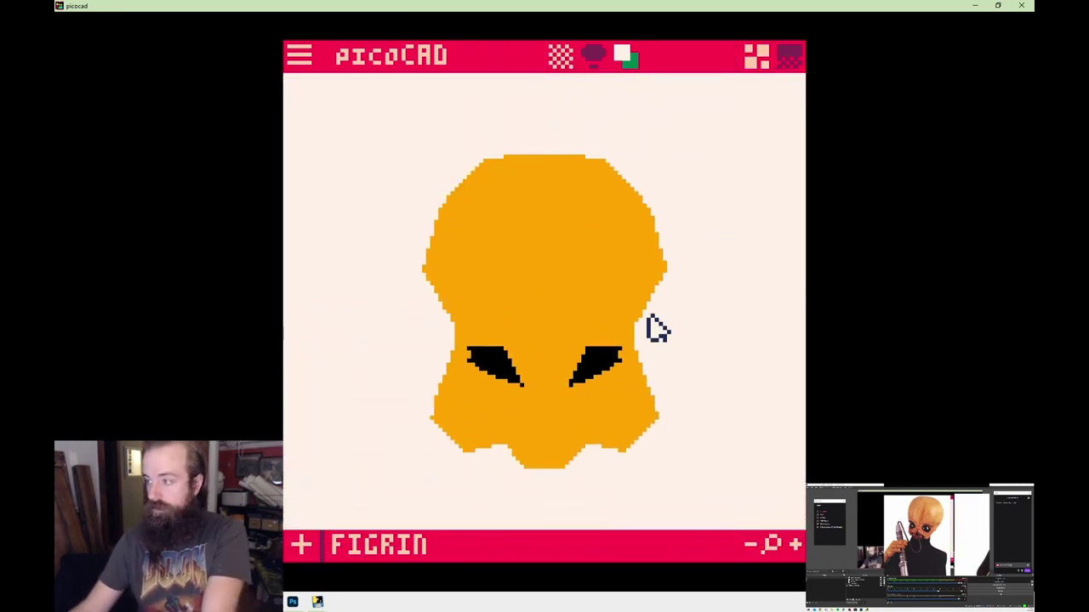
# Check the orange head with its black eyes from the front and save the model.
pyautogui.press('Tab')
pyautogui.moveTo(548, 410); pyautogui.dragTo(634, 348, button='right')
pyautogui.press('Tab')
pyautogui.hotkey('ctrl', 's')
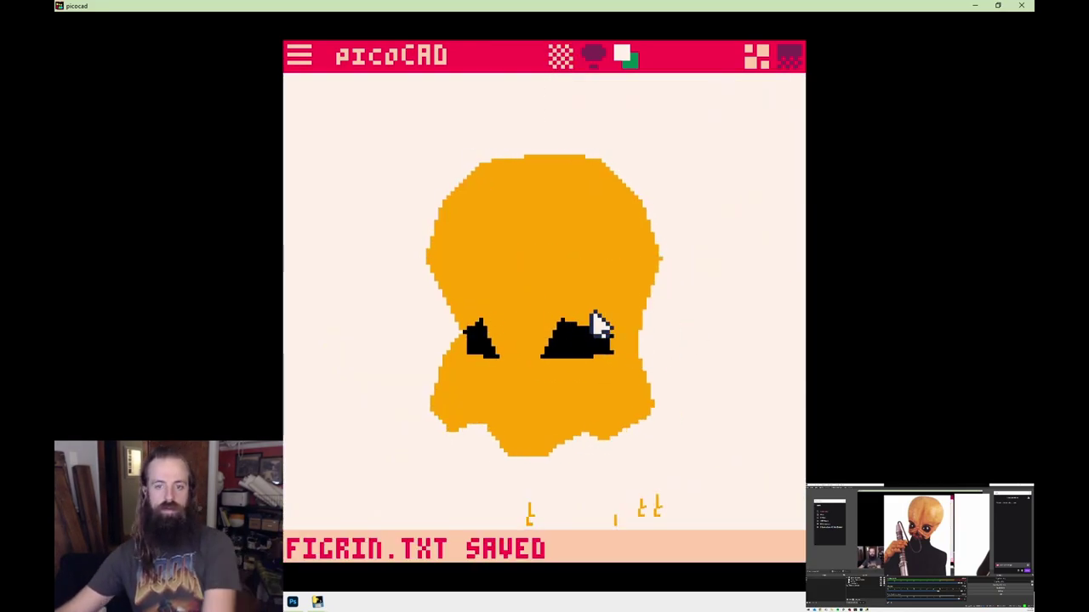
# Switch to Photoshop, fill a block two swatches wide and tall below the swatches with orange, and draw pink wrinkle lines on it.
pyautogui.hotkey('alt', 'Tab')
pyautogui.keyDown('alt'); pyautogui.scroll(3, 393, 189); pyautogui.keyUp('alt')
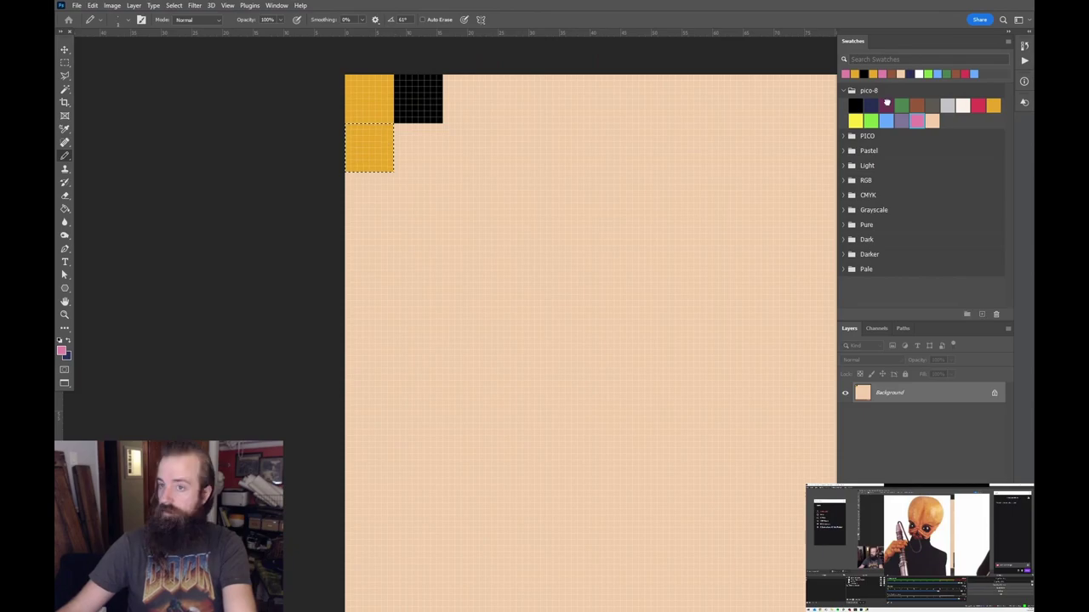
pyautogui.press('m')
pyautogui.moveTo(346, 124); pyautogui.dragTo(439, 196)
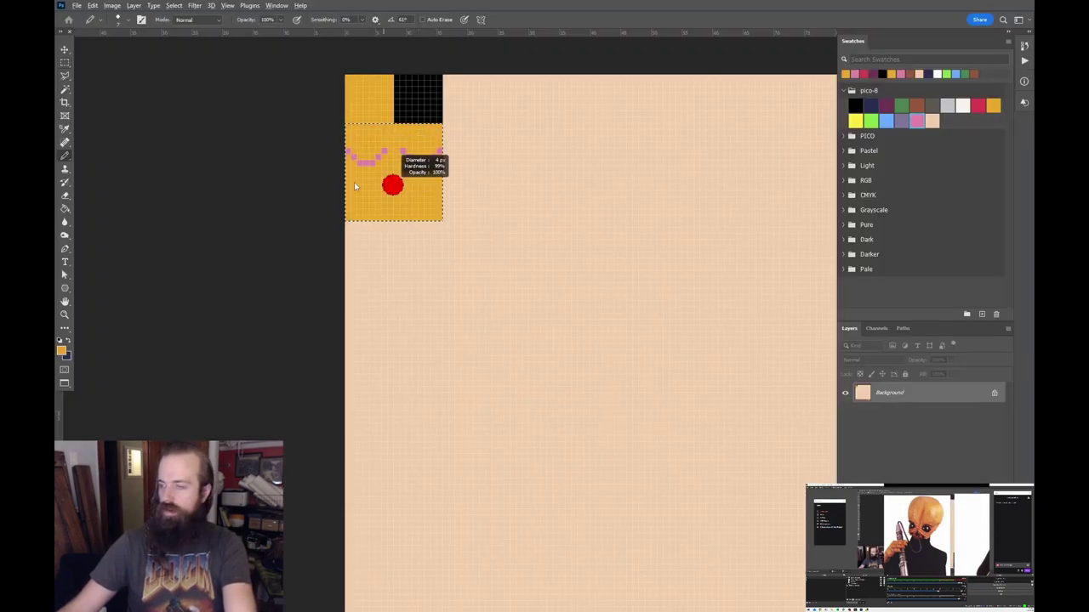
# Switch to picoCAD and import the updated texture to show the pink wrinkles between the eyes.
pyautogui.hotkey('alt', 'Tab')
pyautogui.hotkey('ctrl', 'v')
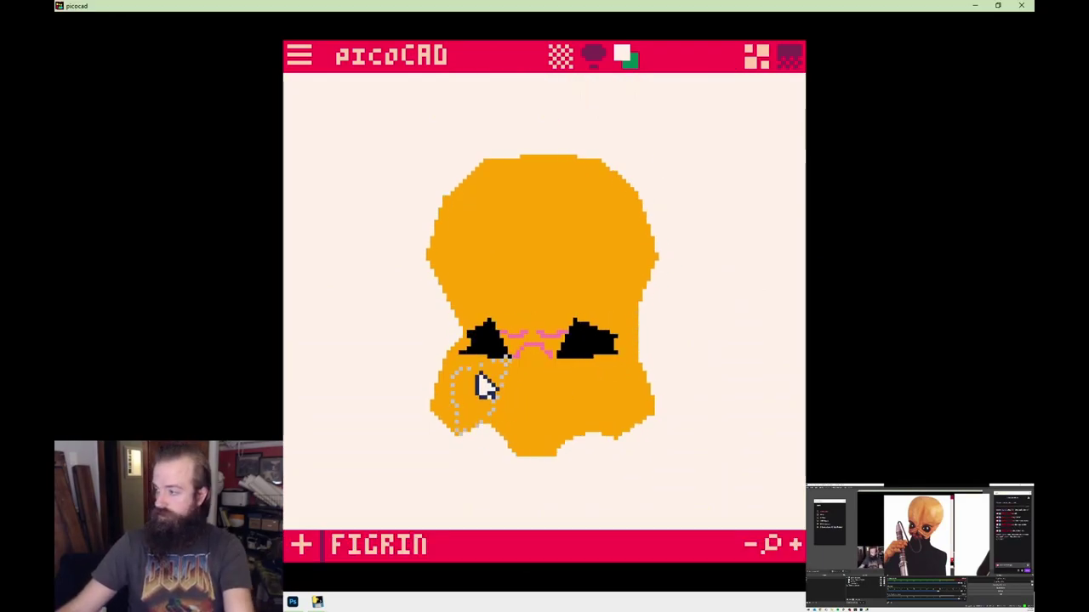
pyautogui.moveTo(595, 399); pyautogui.dragTo(527, 426, button='right')
# Switch to Photoshop, fill the selected block below with orange, and draw the pink diamond mouth with a purple cross and navy centre.
pyautogui.hotkey('alt', 'Tab')
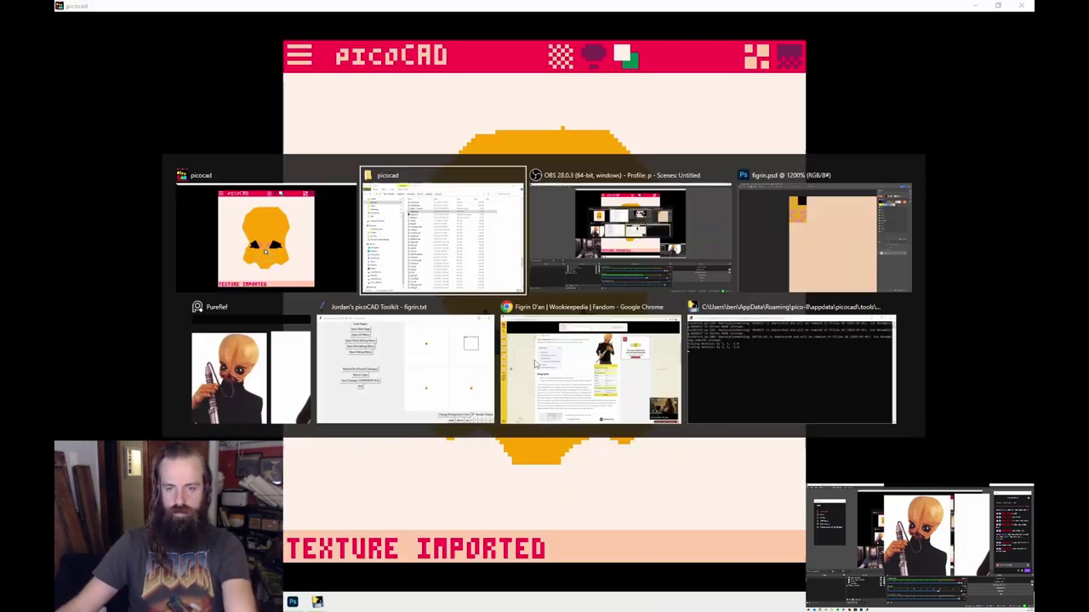
pyautogui.hotkey('alt', 'Tab')
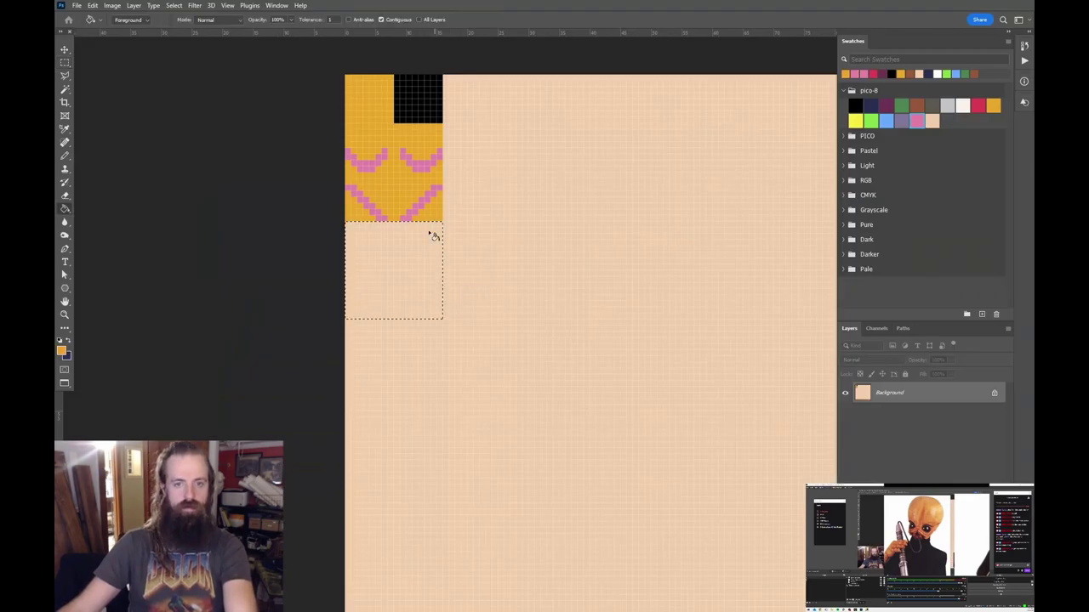
pyautogui.click(434, 235)
pyautogui.press('b')
pyautogui.moveTo(385, 223); pyautogui.dragTo(407, 244)
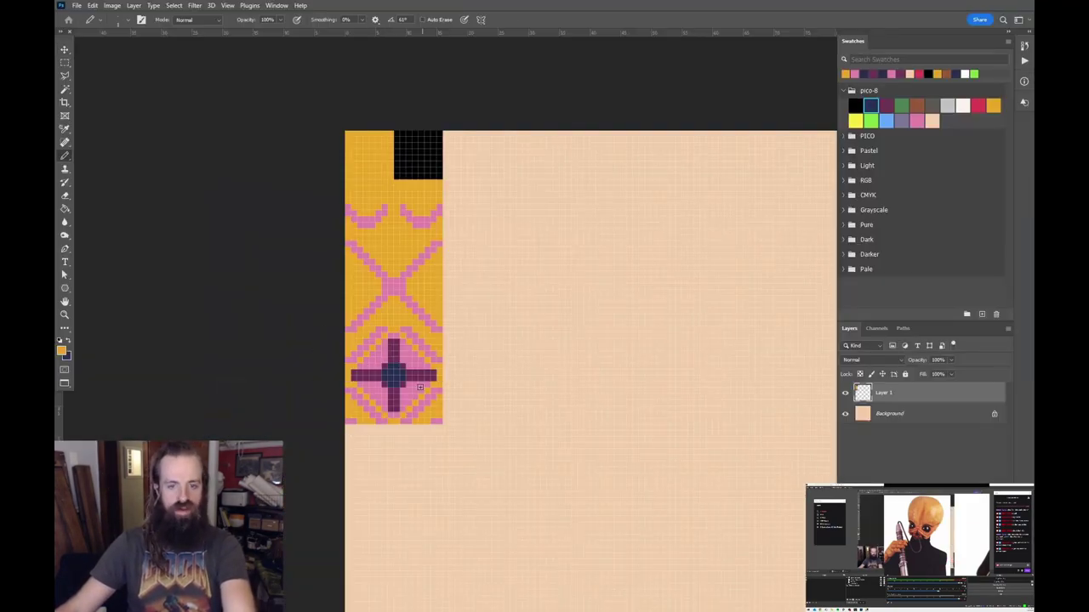
# Save the texture, add an orange block beside the mouth artwork, and extend the pink diagonal line into it.
pyautogui.hotkey('ctrl', 'alt', 's')
pyautogui.press('Return')
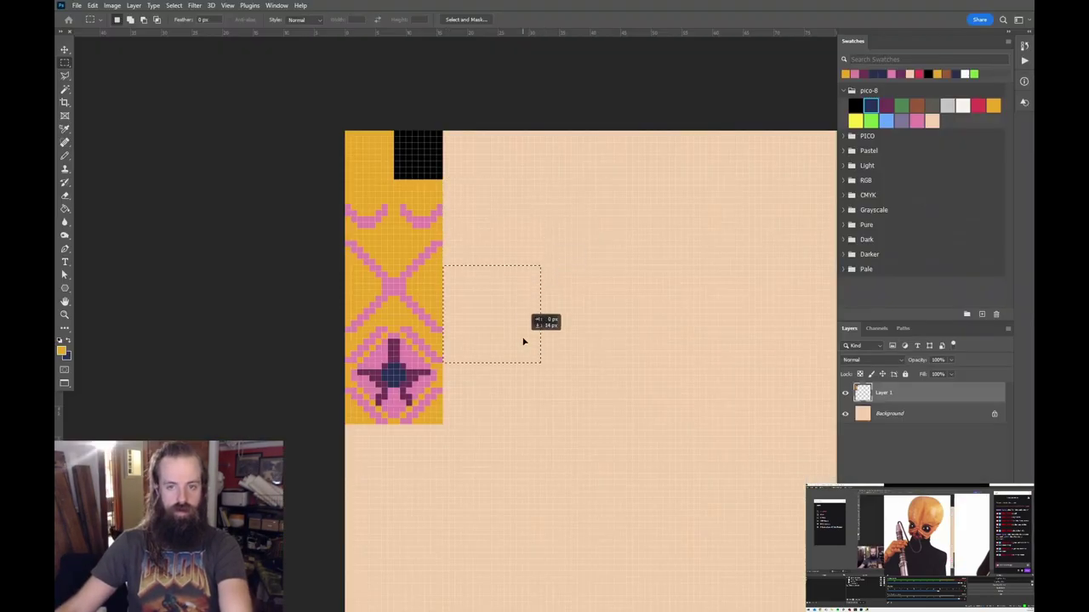
pyautogui.click(494, 306)
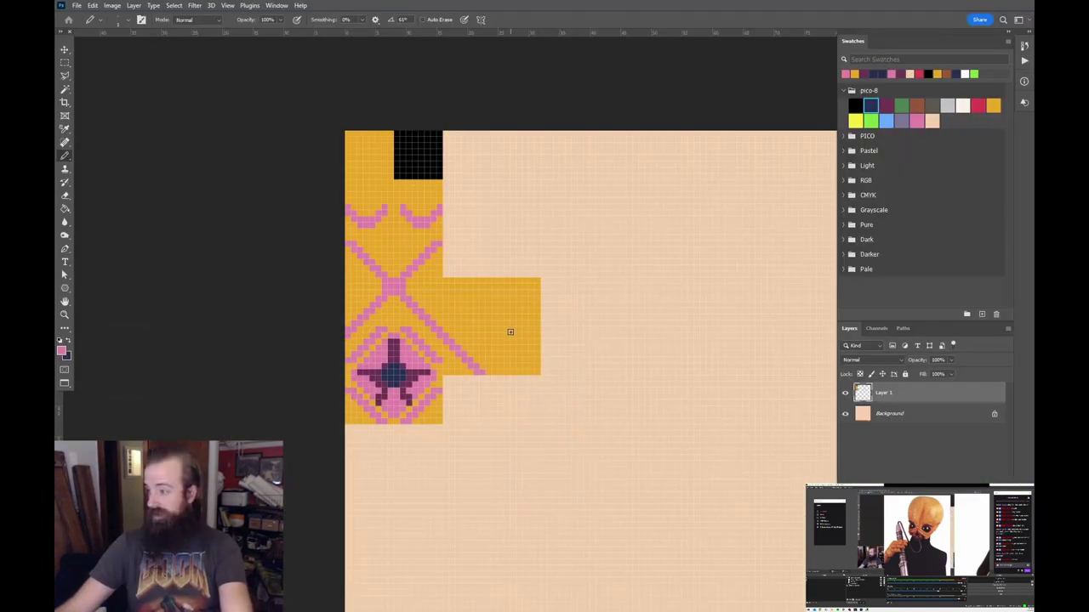
# Change the texture background to off-white, recolour the mouth with a brown centre, and check it on the head in picoCAD.
pyautogui.hotkey('alt', 'Tab')
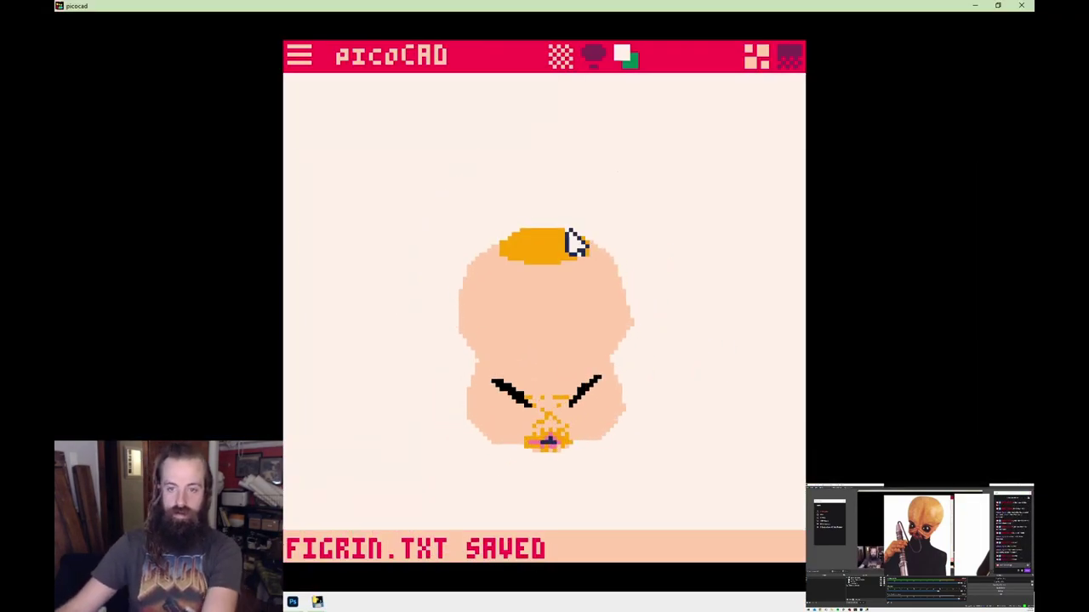
pyautogui.hotkey('alt', 'Tab')
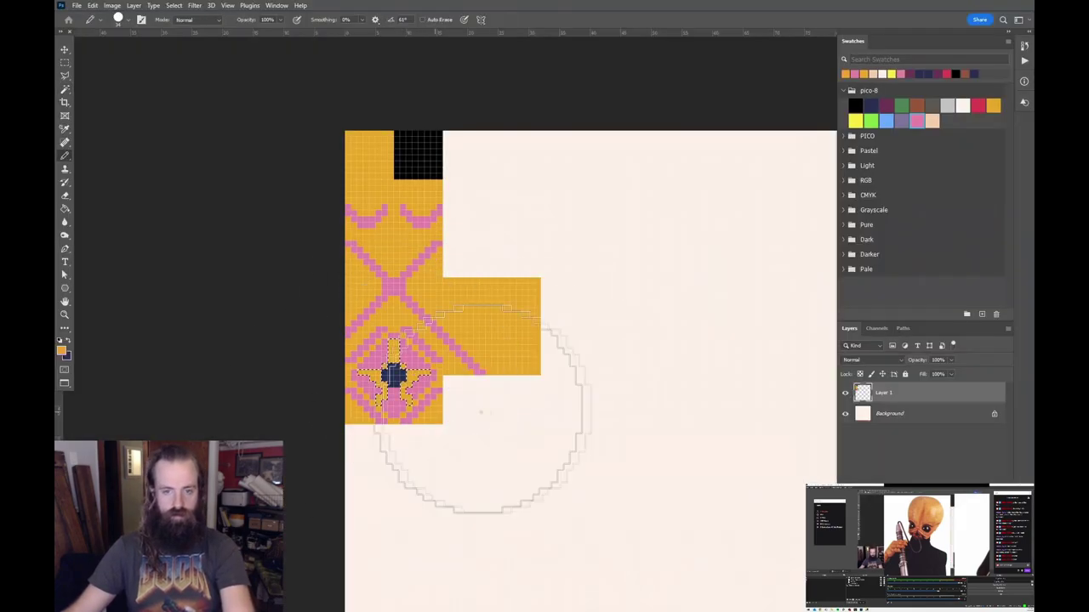
pyautogui.hotkey('alt', 'Tab')
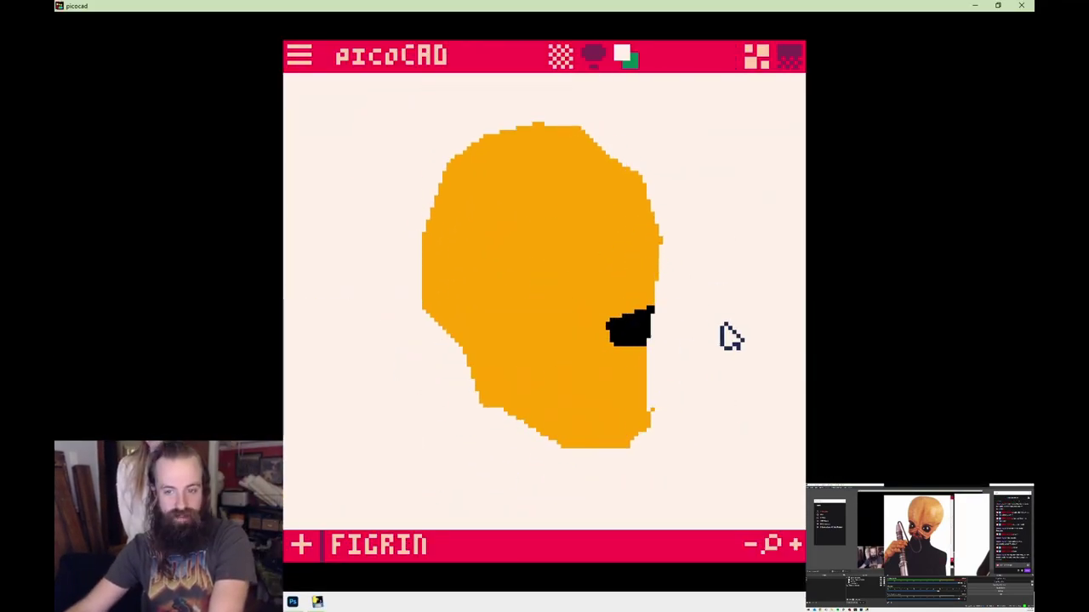
pyautogui.hotkey('ctrl', 's')
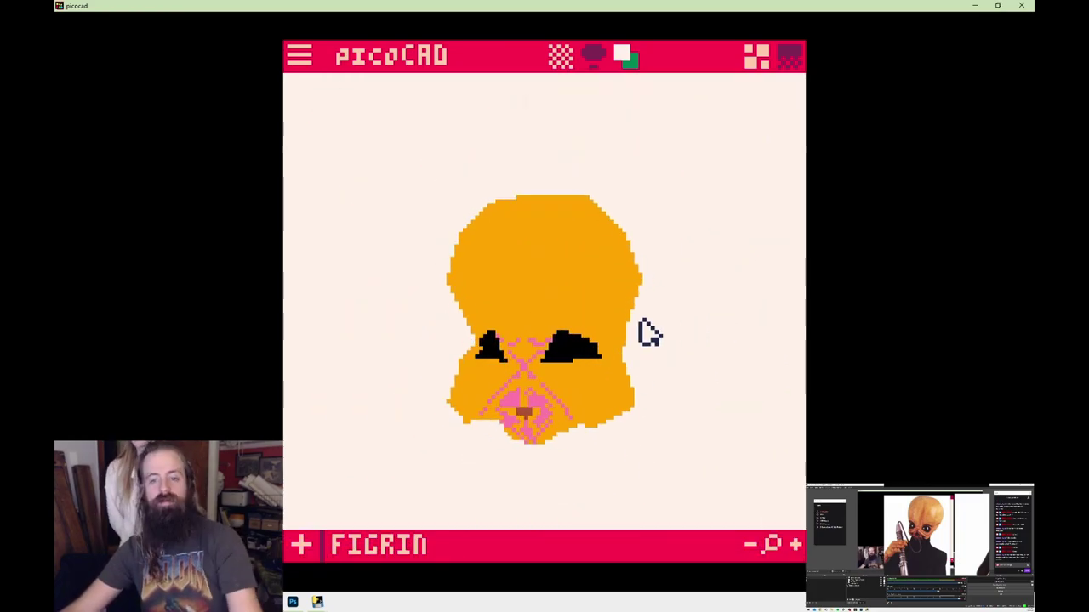
# Switch to Photoshop, sample the drawing colour, and extend the pink stripes for the cheeks across the orange texture area.
pyautogui.hotkey('alt', 'Tab')
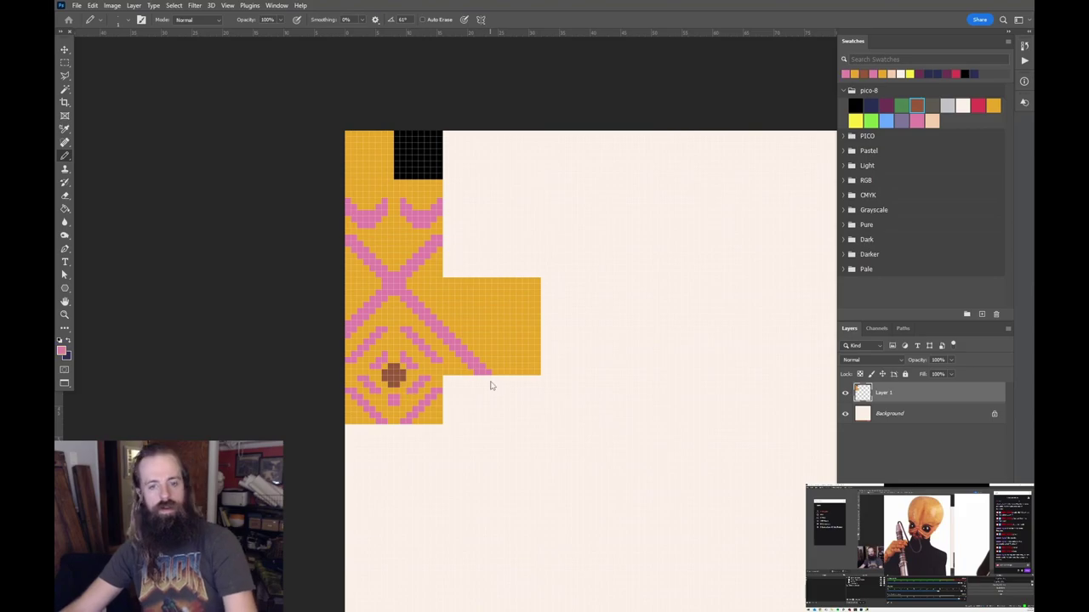
pyautogui.keyDown('alt'); pyautogui.click(457, 349); pyautogui.keyUp('alt')
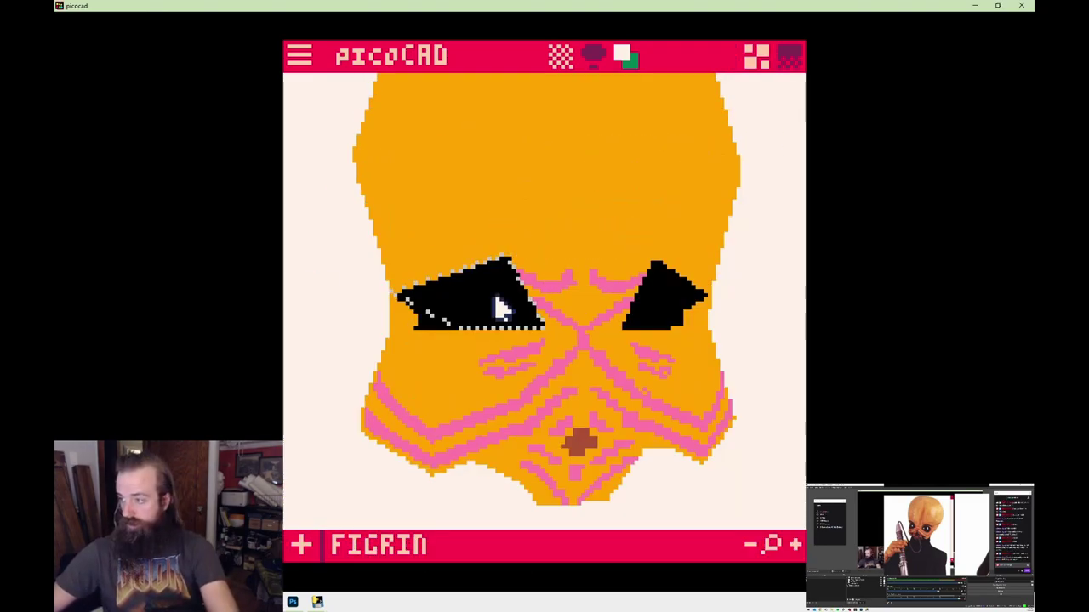
# Build a black neck and torso beneath the head in picoCAD and save the model.
pyautogui.click(674, 188)
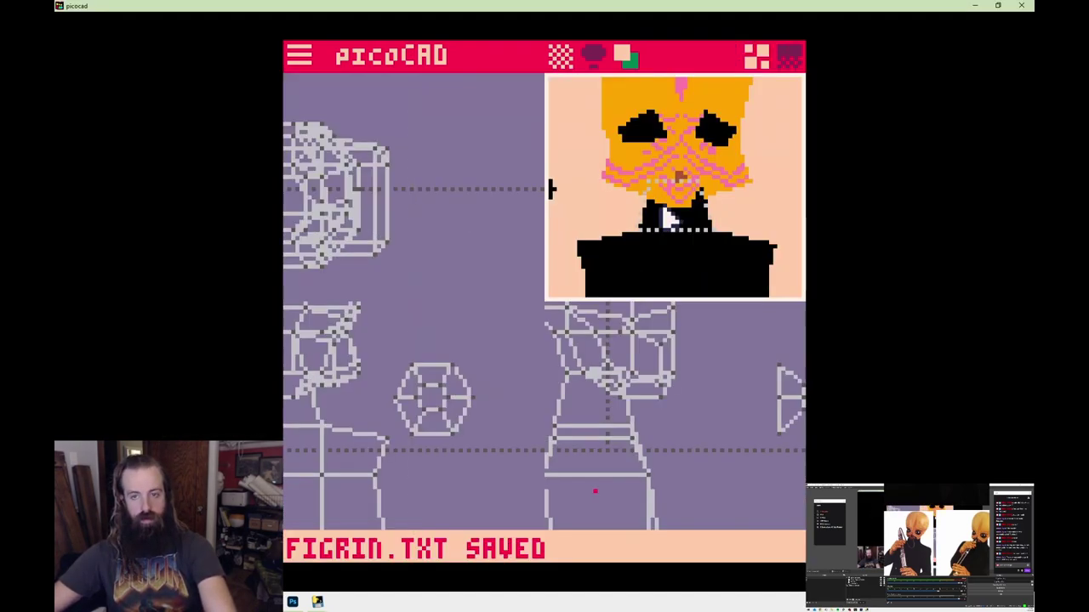
pyautogui.hotkey('alt', 'Tab')
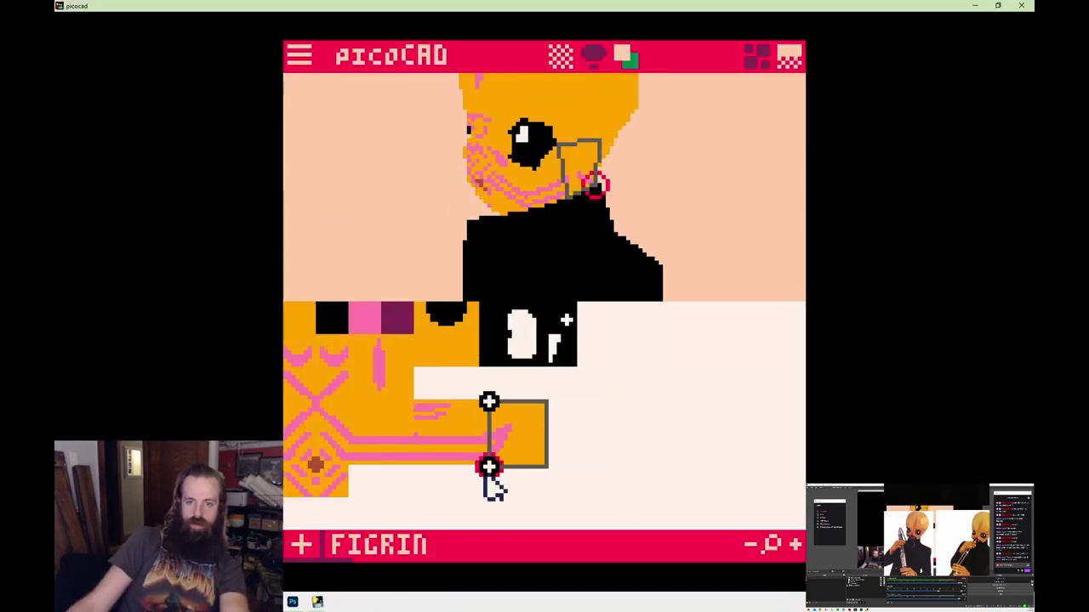
# Map the face behind the cheek onto the plain orange swatch and the eyelid faces onto the dark purple square.
pyautogui.moveTo(486, 476); pyautogui.dragTo(301, 323)
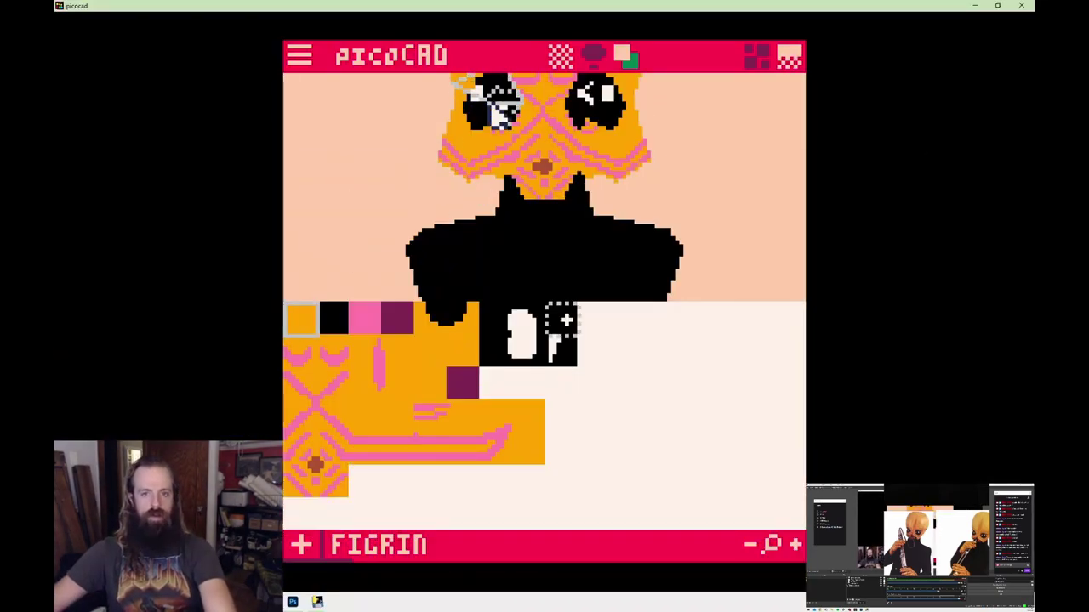
pyautogui.moveTo(316, 334); pyautogui.dragTo(459, 408)
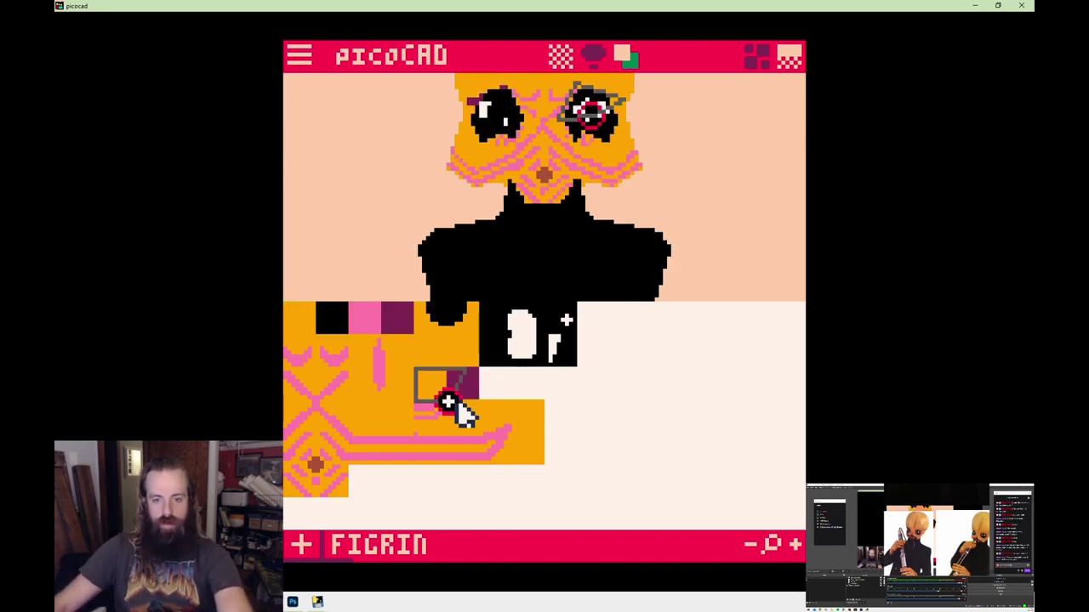
pyautogui.click(475, 390)
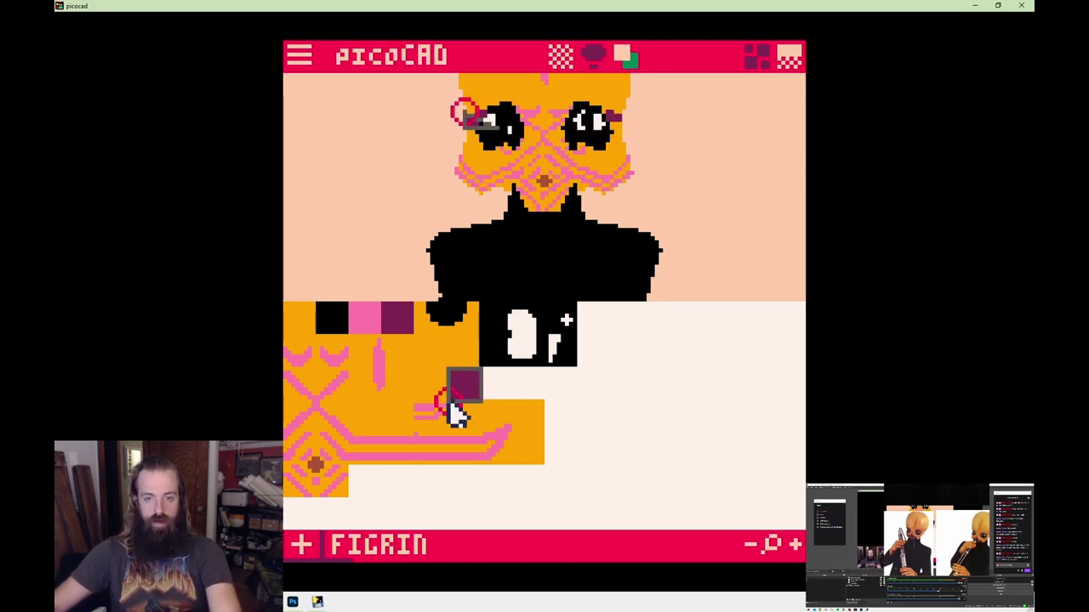
# Save the textured bust and review its head, eyes and torso from several angles.
pyautogui.press('Tab')
pyautogui.hotkey('ctrl', 's')
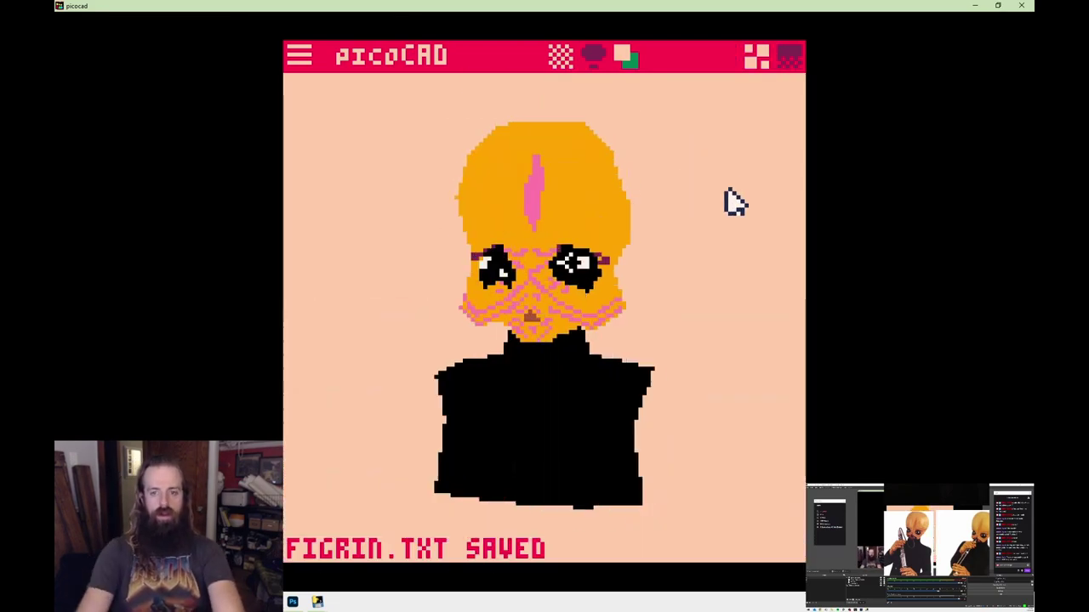
pyautogui.rightClick(558, 357)
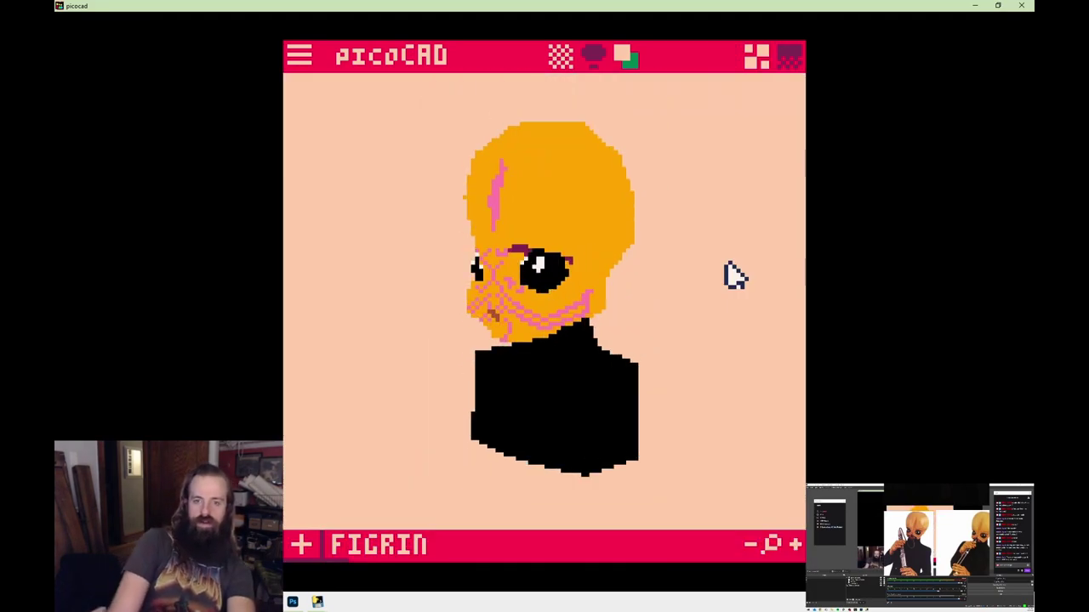
pyautogui.hotkey('ctrl', 's')
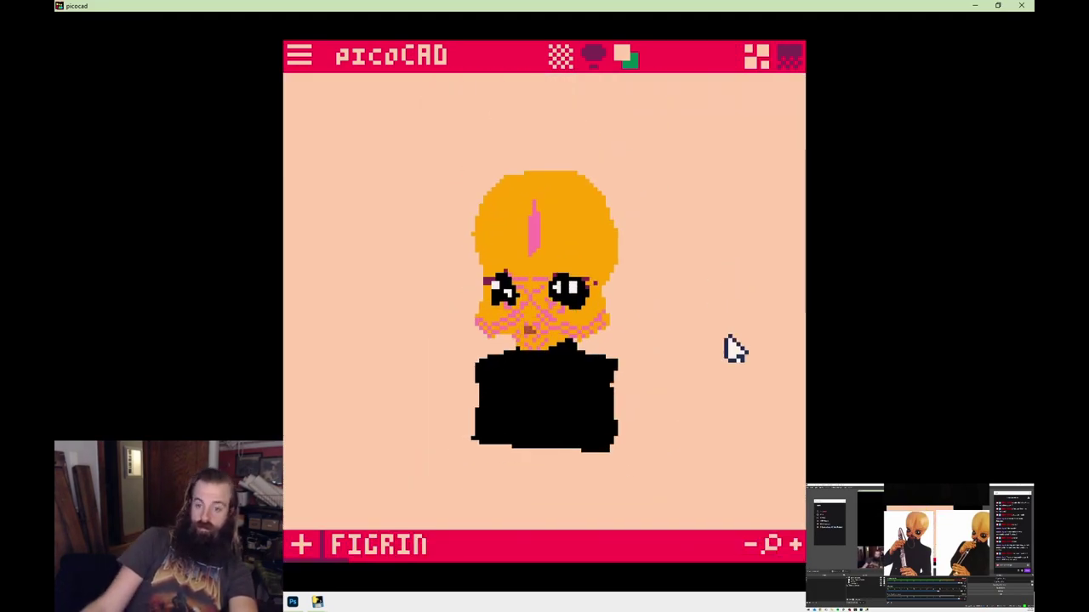
pyautogui.hotkey('ctrl', 's')
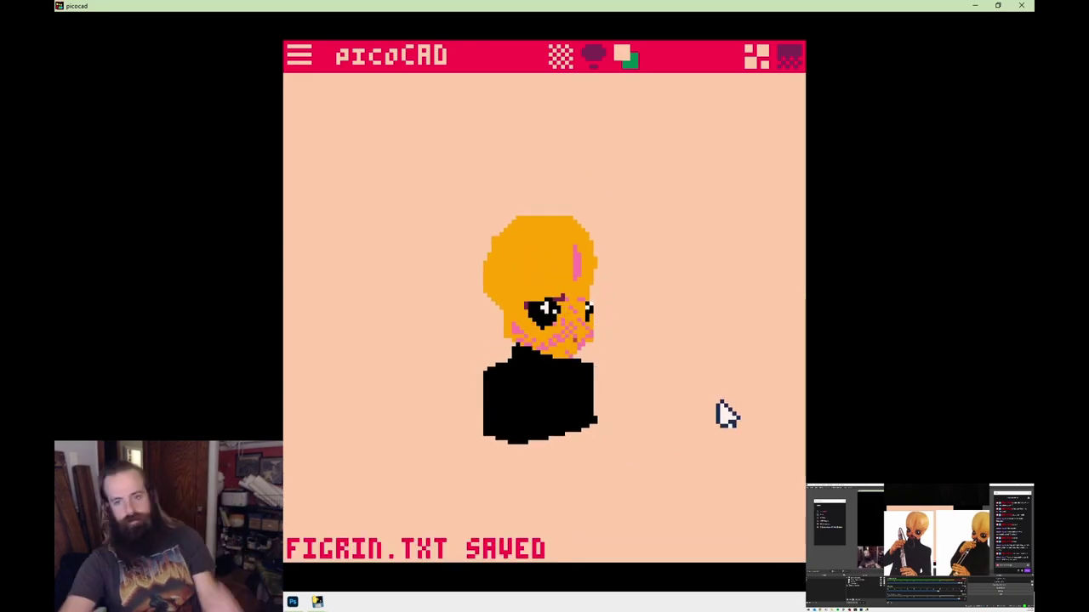
pyautogui.hotkey('alt', 'Tab')
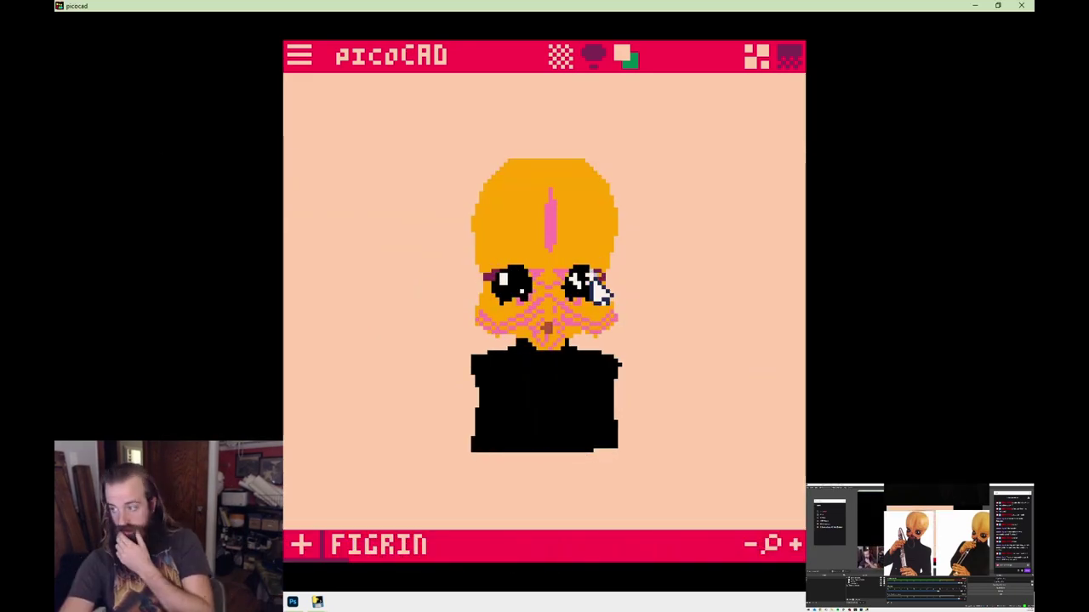
# Map the jaw face beside the mouth onto the plain orange area of the texture and save the model.
pyautogui.press('Tab')
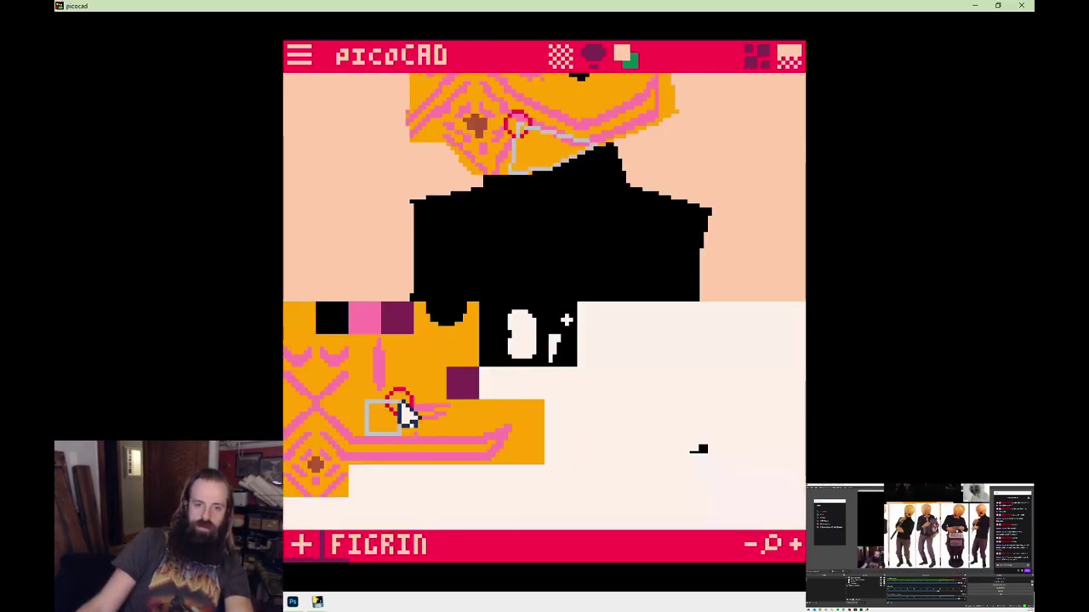
pyautogui.press('Tab')
pyautogui.press('Tab')
pyautogui.press('Tab')
pyautogui.hotkey('ctrl', 's')
# Switch to Jordan's picoCAD Toolkit, view its mesh selection list for figrin.txt, and return to picoCAD to save the model.
pyautogui.hotkey('alt', 'Tab')
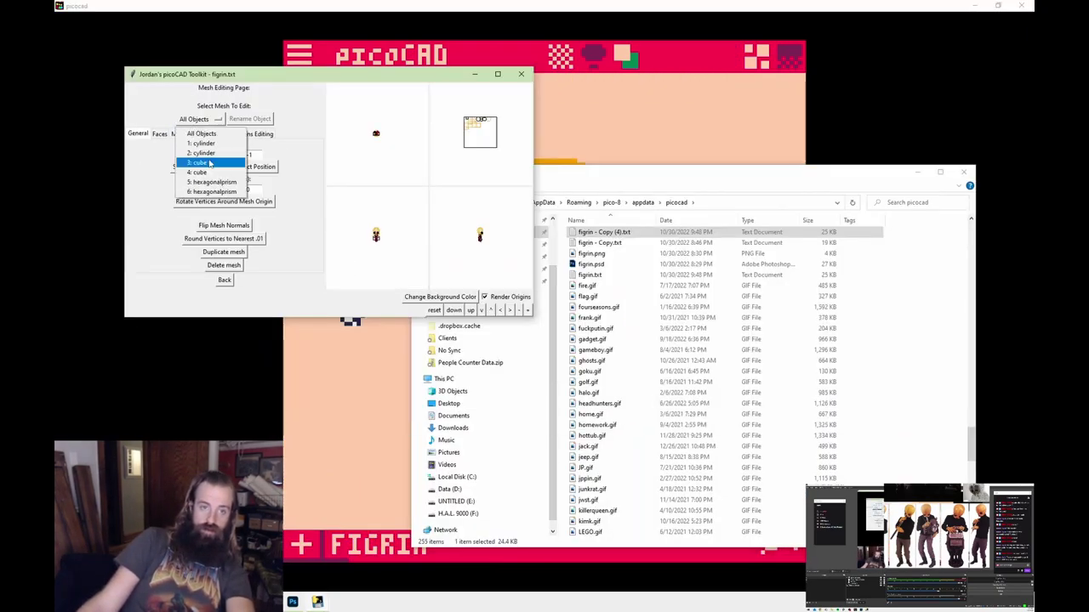
pyautogui.hotkey('alt', 'Tab')
pyautogui.hotkey('ctrl', 's')
pyautogui.press('space')
pyautogui.press('space')
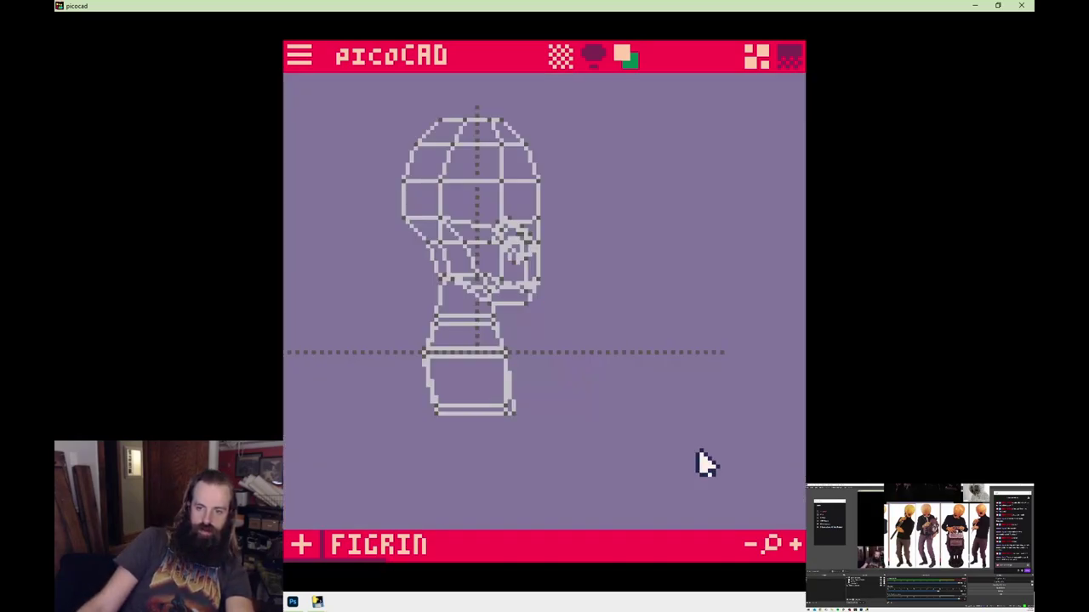
# Widen the lower edge of the black torso so it flares outward, and save the model.
pyautogui.moveTo(544, 448); pyautogui.dragTo(434, 451, button='middle')
pyautogui.press('Tab')
pyautogui.press('Tab')
pyautogui.press('Tab')
pyautogui.press('Tab')
pyautogui.hotkey('ctrl', 's')
pyautogui.hotkey('ctrl', 's')
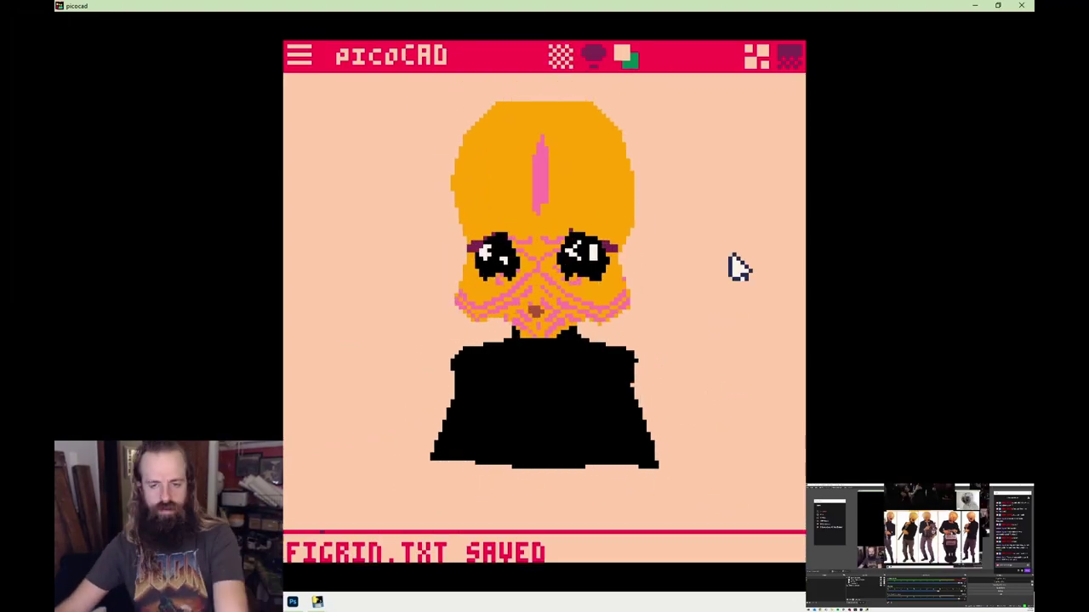
pyautogui.hotkey('alt', 'Tab')
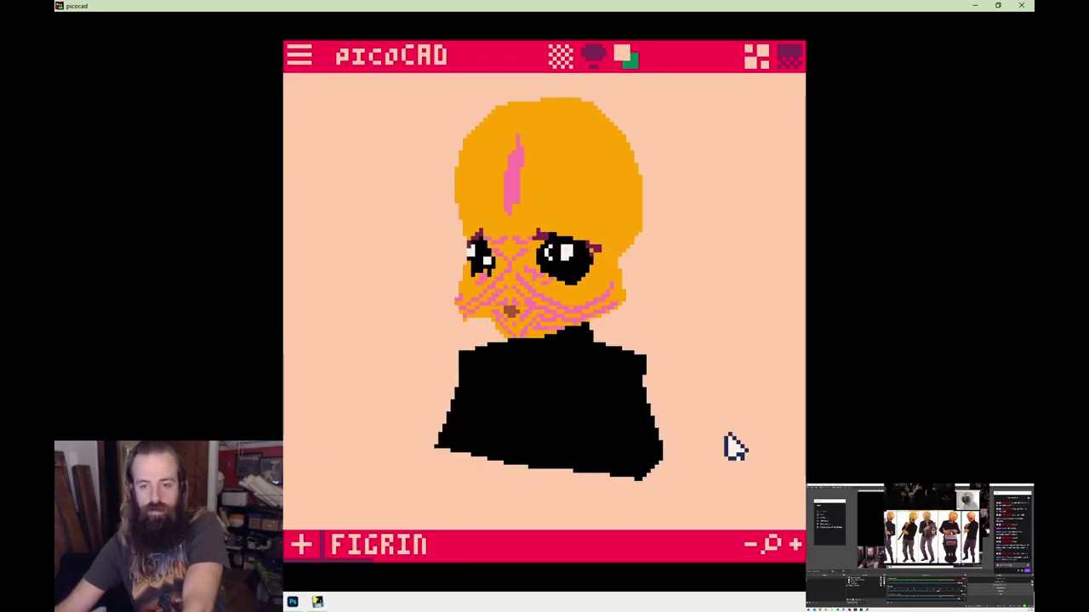
# Compare the bust in textured and wireframe views and check its meshes in Jordan's picoCAD Toolkit.
pyautogui.press('Tab')
pyautogui.press('Tab')
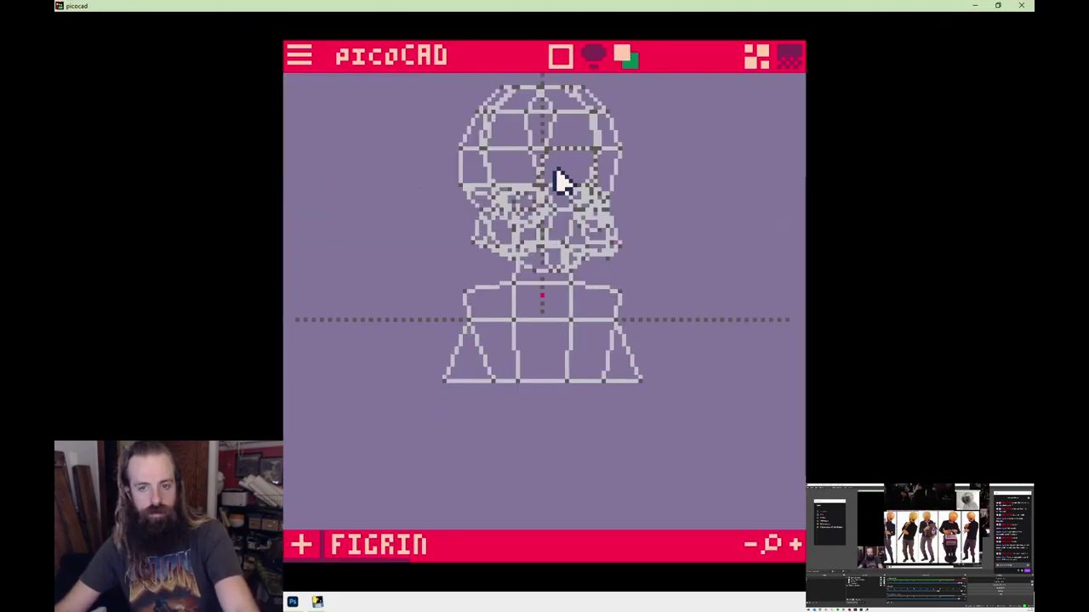
pyautogui.press('Tab')
pyautogui.hotkey('alt', 'Tab')
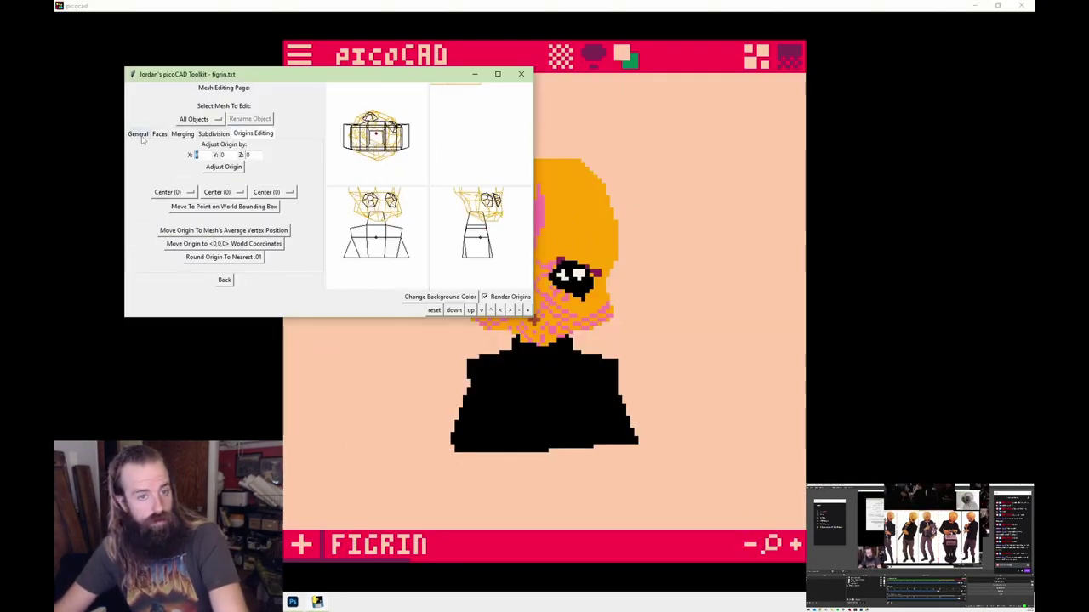
pyautogui.hotkey('alt', 'Tab')
# Fit the neck faces onto the black square of the texture and save the model.
pyautogui.press('Tab')
pyautogui.press('Tab')
pyautogui.moveTo(732, 170); pyautogui.dragTo(652, 431, button='right')
pyautogui.scroll(3, 527, 326)
pyautogui.click(528, 326)
pyautogui.press('Tab')
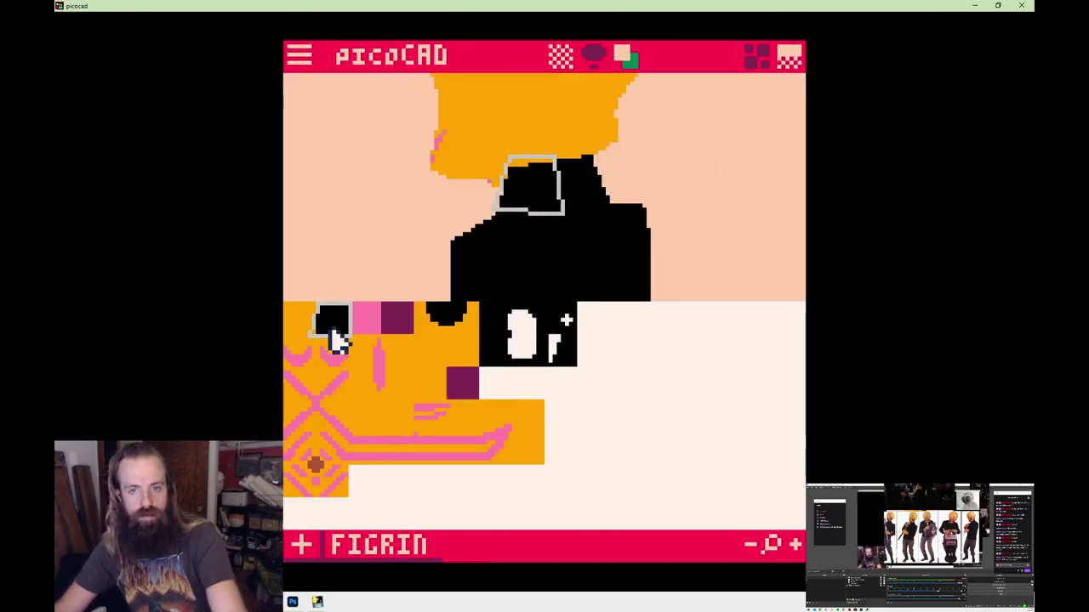
pyautogui.press('Tab')
pyautogui.moveTo(689, 201); pyautogui.dragTo(673, 365, button='right')
pyautogui.hotkey('ctrl', 's')
pyautogui.press('Tab')
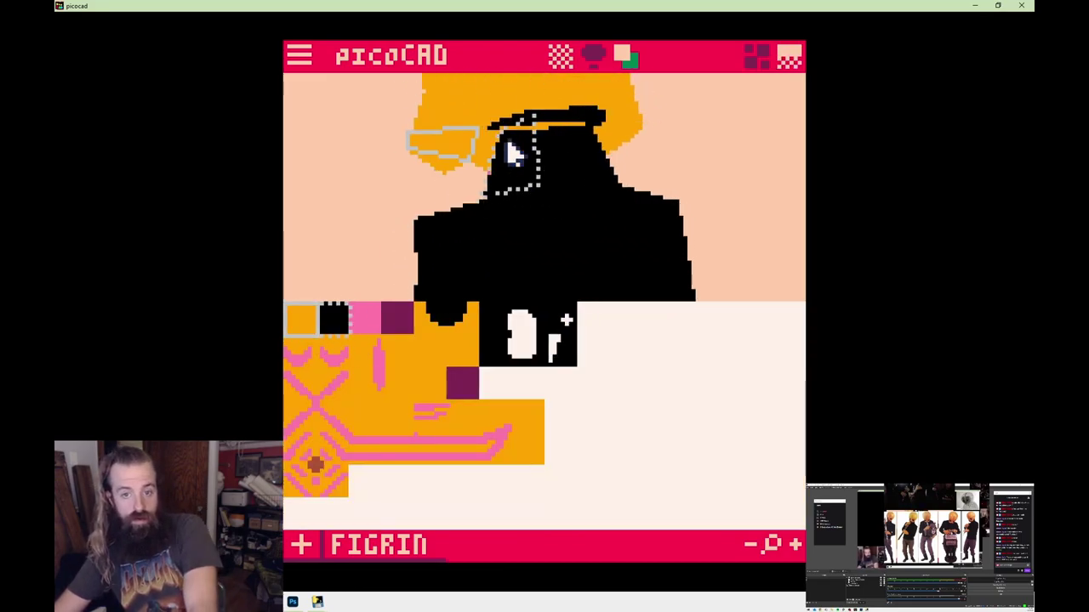
pyautogui.click(536, 183)
pyautogui.press('Tab')
pyautogui.moveTo(669, 202)
pyautogui.mouseDown(button='right')
pyautogui.moveTo(697, 401)
pyautogui.moveTo(698, 179)
pyautogui.mouseUp(button='right')
pyautogui.moveTo(739, 369)
pyautogui.mouseDown(button='right')
pyautogui.moveTo(505, 382)
pyautogui.moveTo(554, 416)
pyautogui.moveTo(503, 397)
pyautogui.moveTo(619, 438)
pyautogui.moveTo(588, 324)
pyautogui.moveTo(479, 413)
pyautogui.moveTo(522, 304)
pyautogui.moveTo(705, 229)
pyautogui.mouseUp(button='right')
# Review the bust's shape and texture from several angles in textured and wireframe display.
pyautogui.press('space')
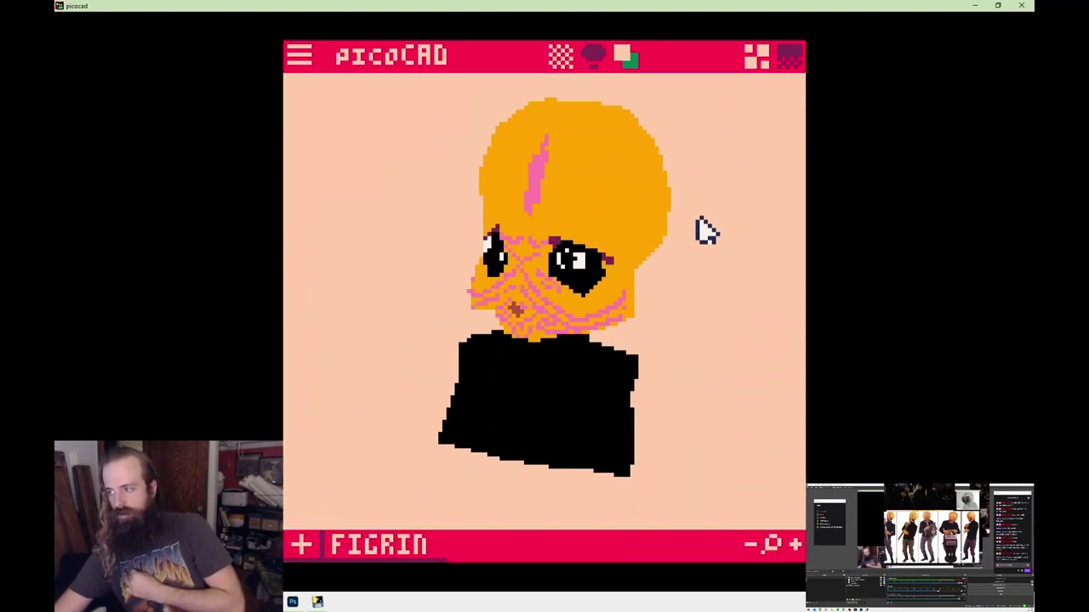
pyautogui.moveTo(730, 276); pyautogui.dragTo(706, 296, button='right')
pyautogui.press('space')
pyautogui.moveTo(742, 451); pyautogui.dragTo(754, 149, button='right')
pyautogui.press('space')
pyautogui.press('space')
pyautogui.press('space')
pyautogui.scroll(3, 753, 149)
pyautogui.press('space')
pyautogui.moveTo(748, 230); pyautogui.dragTo(746, 252, button='right')
pyautogui.moveTo(746, 252); pyautogui.dragTo(733, 204, button='middle')
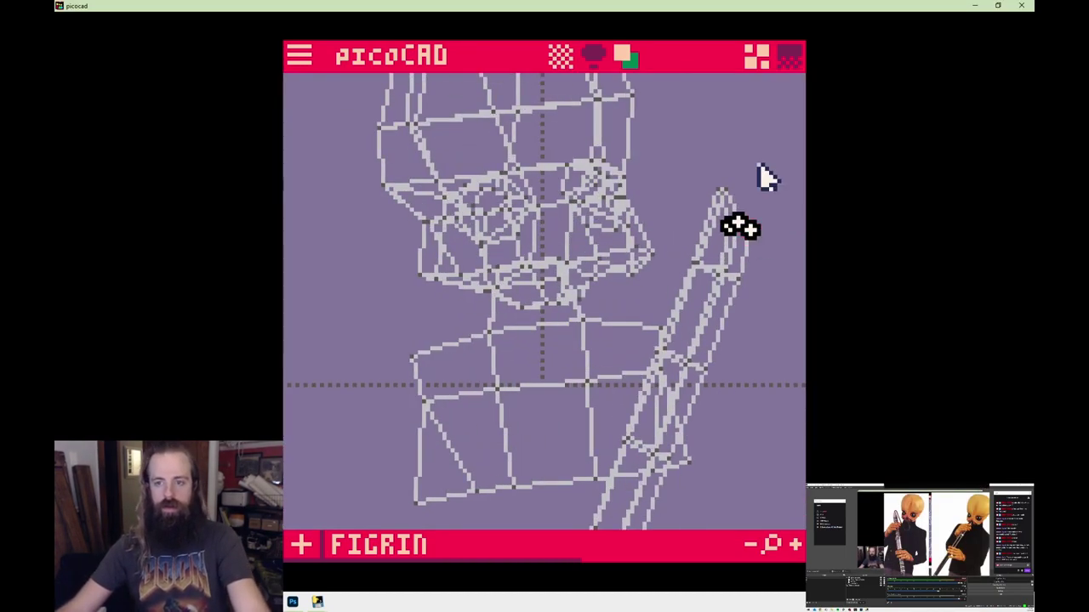
# Examine the long horn beside the torso from several angles in wireframe and textured display.
pyautogui.moveTo(717, 189); pyautogui.dragTo(763, 191, button='right')
pyautogui.press('space')
pyautogui.press('space')
pyautogui.press('space')
pyautogui.press('space')
pyautogui.moveTo(449, 383); pyautogui.dragTo(729, 244, button='right')
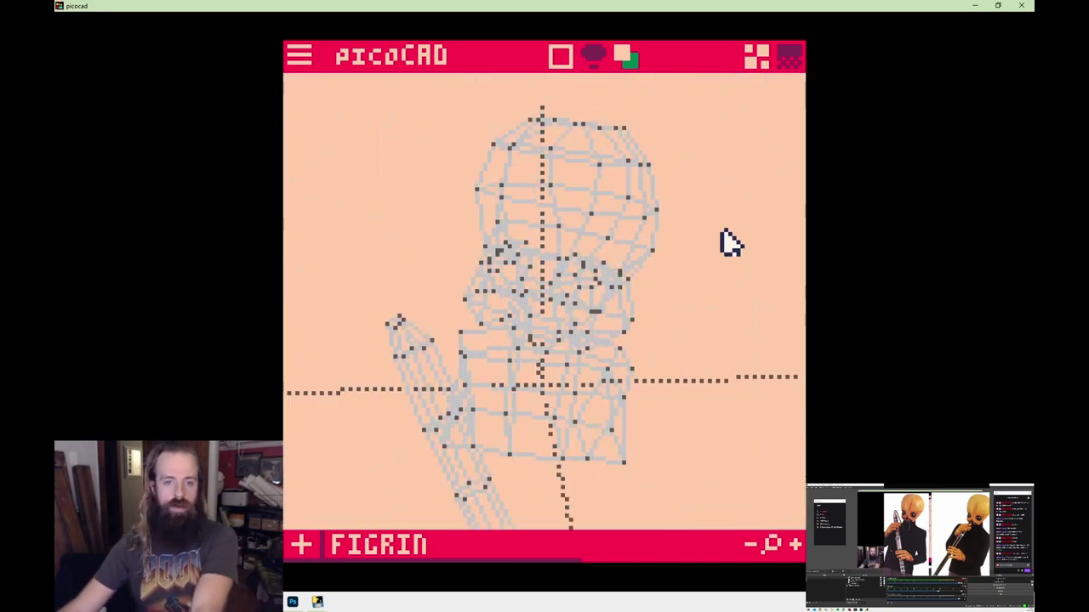
pyautogui.press('space')
pyautogui.moveTo(576, 365); pyautogui.dragTo(713, 283, button='right')
# Duplicate the grey striped horn texture directly beside the original in Photoshop, add white highlight pixels, and select a horn face in picoCAD.
pyautogui.press('Tab')
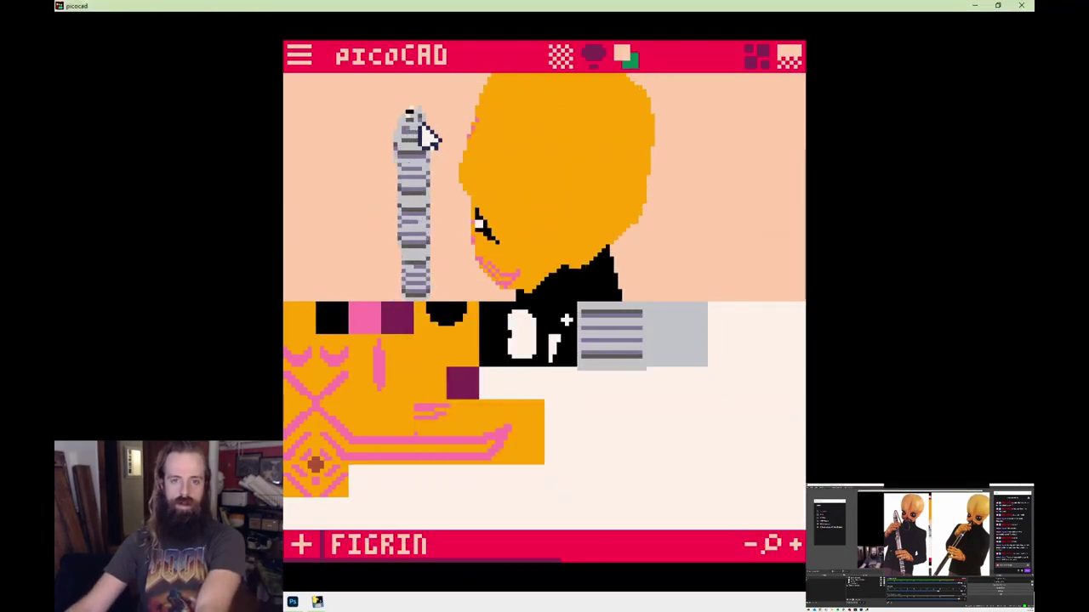
pyautogui.click(675, 348)
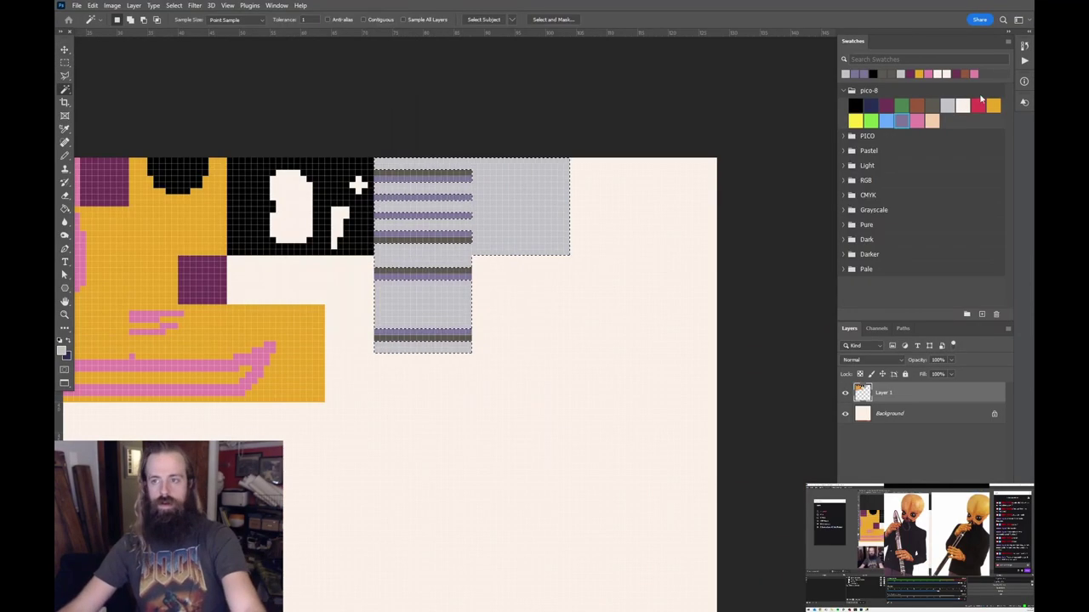
pyautogui.click(962, 105)
pyautogui.press('b')
pyautogui.moveTo(435, 286); pyautogui.dragTo(435, 302)
pyautogui.moveTo(453, 247)
pyautogui.keyDown('alt'); pyautogui.mouseDown()
pyautogui.moveTo(537, 276)
pyautogui.moveTo(544, 247)
pyautogui.mouseUp(); pyautogui.keyUp('alt')
pyautogui.hotkey('ctrl', 'd')
pyautogui.press('g')
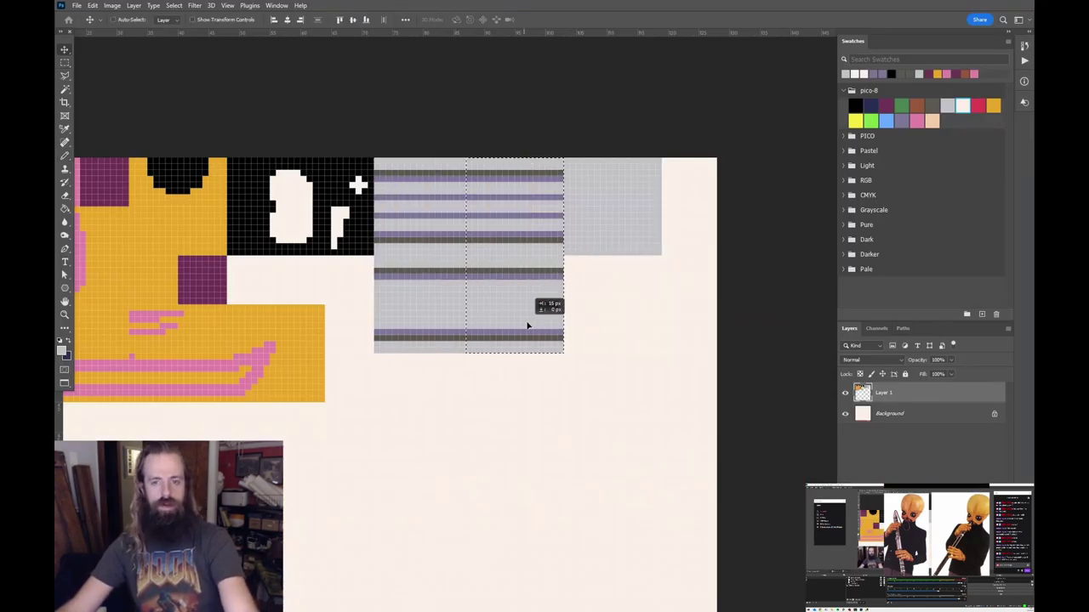
pyautogui.moveTo(527, 325); pyautogui.dragTo(534, 323)
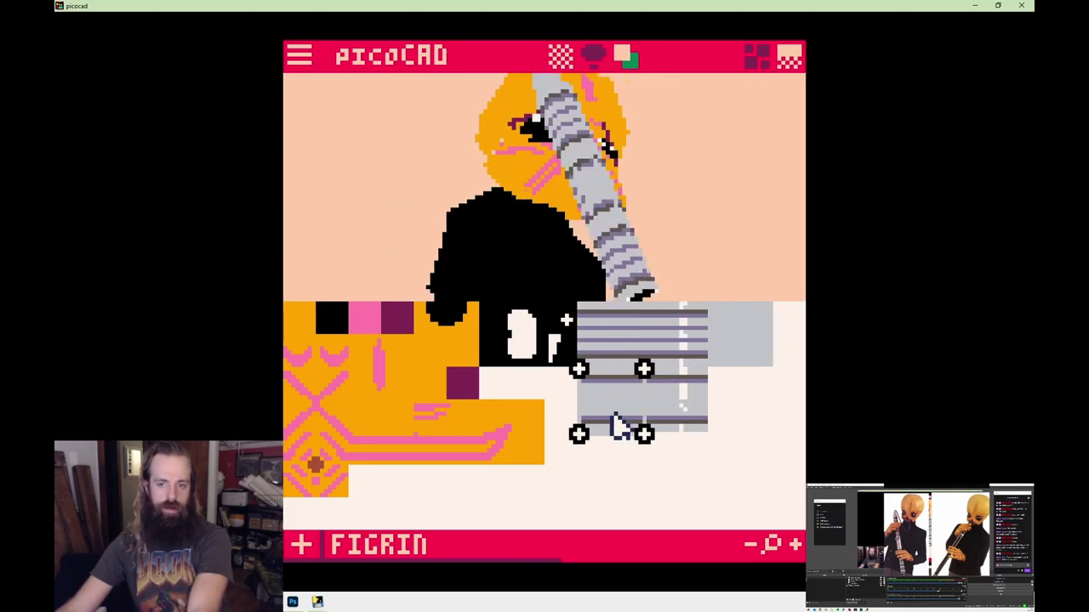
pyautogui.click(587, 264)
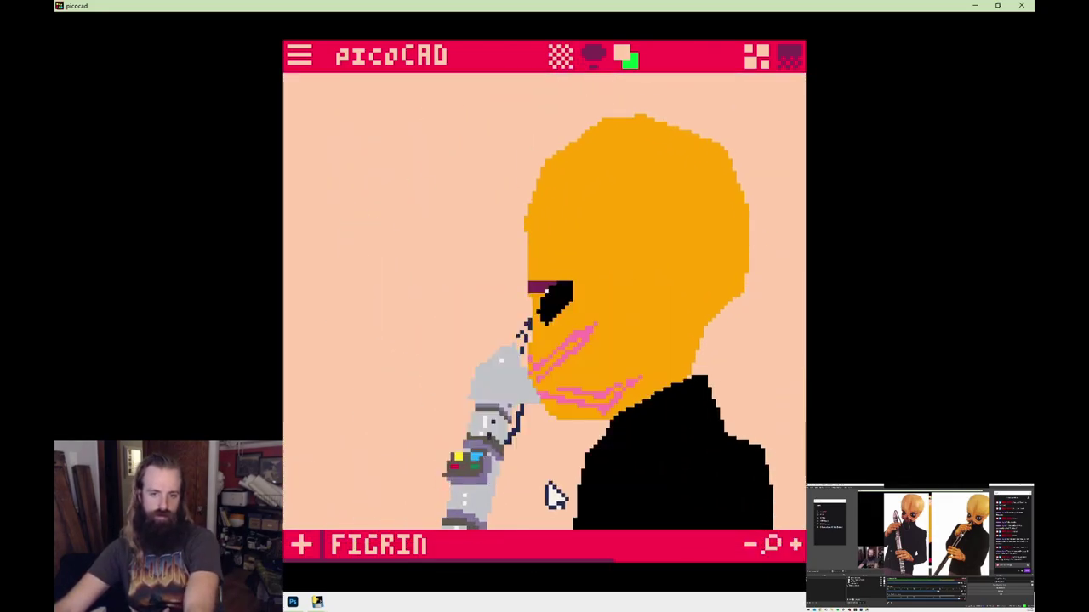
# Switch to Photoshop and build the red pixel letters "Fig" on the yellow square.
pyautogui.hotkey('alt', 'Tab')
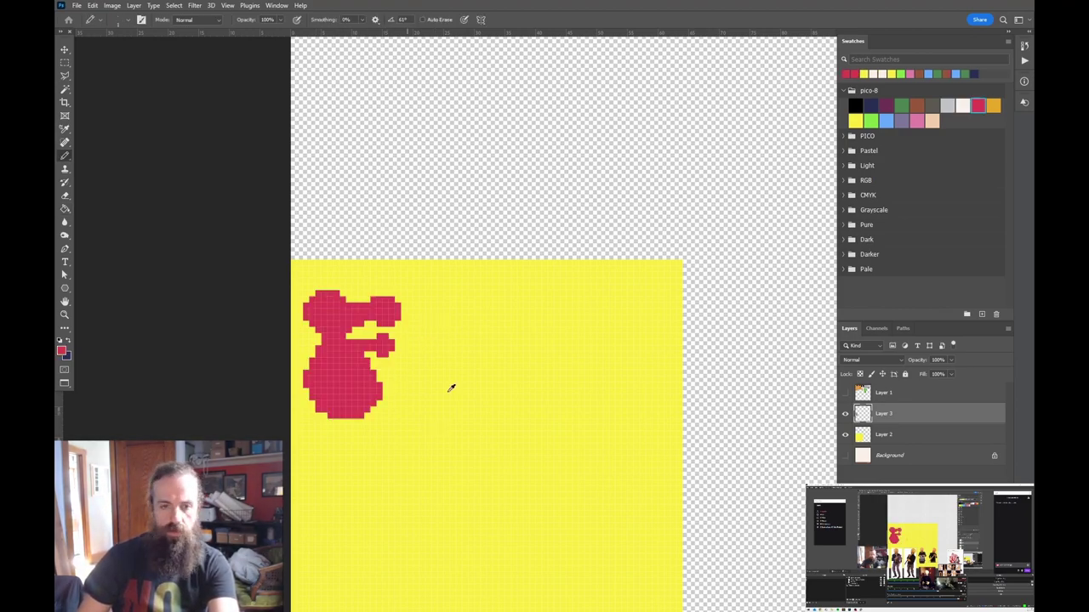
pyautogui.keyDown('alt'); pyautogui.click(378, 345); pyautogui.keyUp('alt')
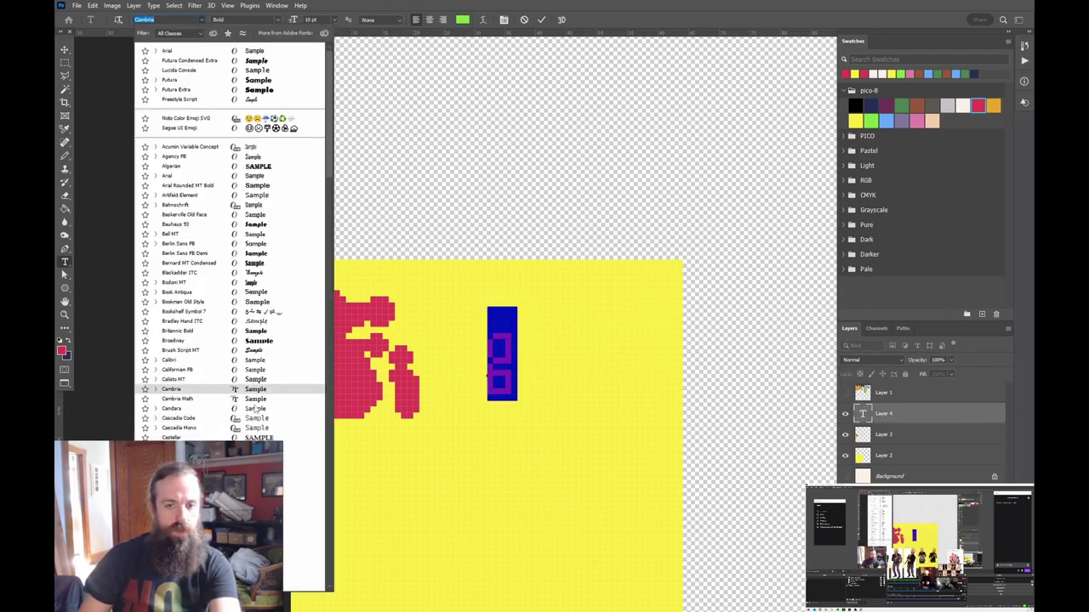
pyautogui.scroll(-5, 281, 205)
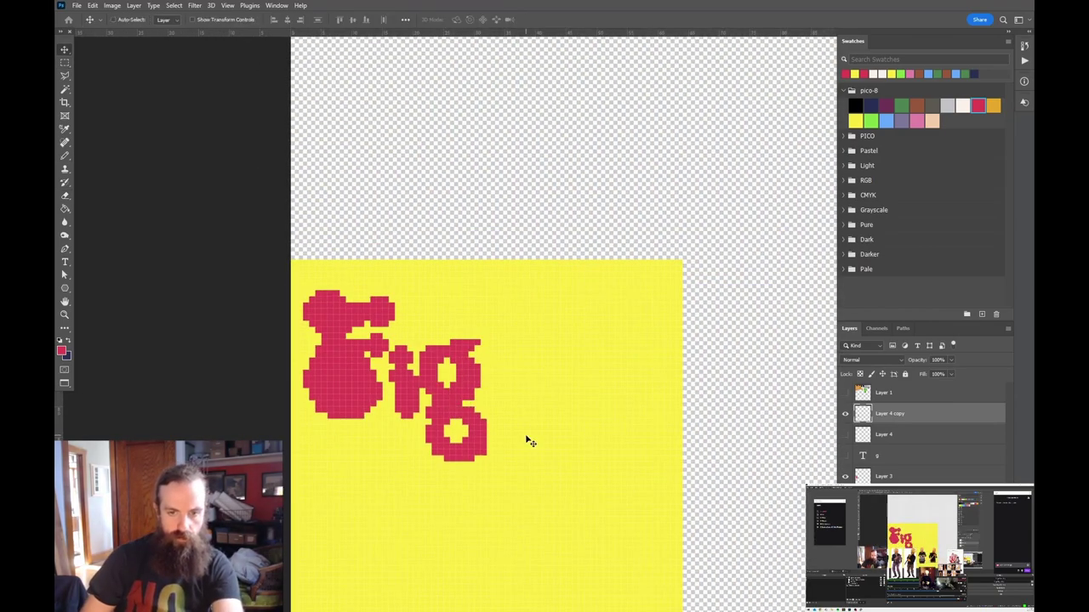
pyautogui.press('b')
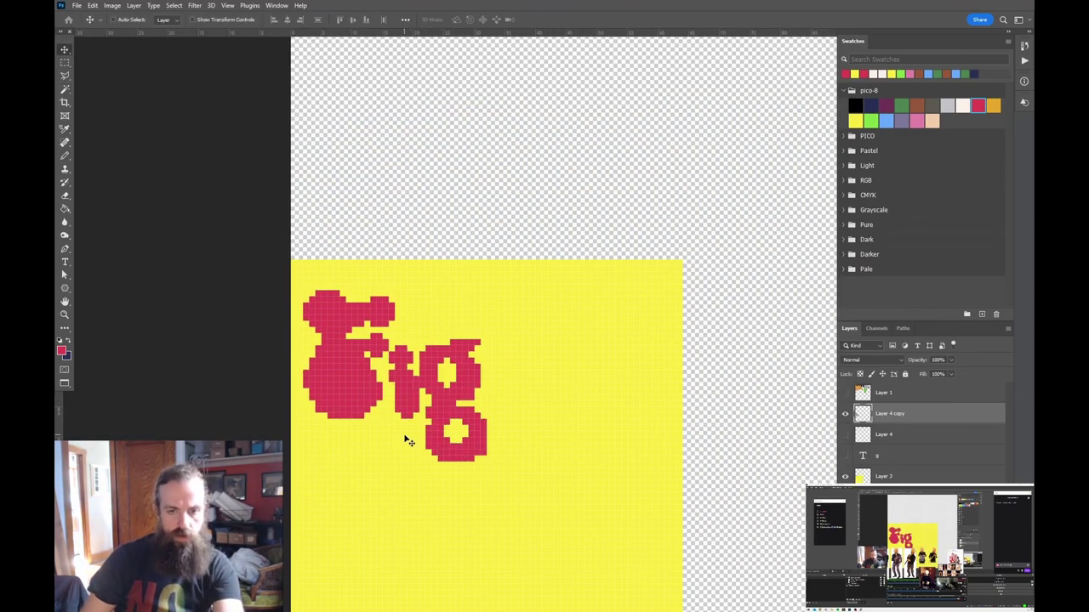
# Add thick red letters "r", "i" and "n" to complete "Figrin", and merge the "n" layer into the lettering below.
pyautogui.press('b')
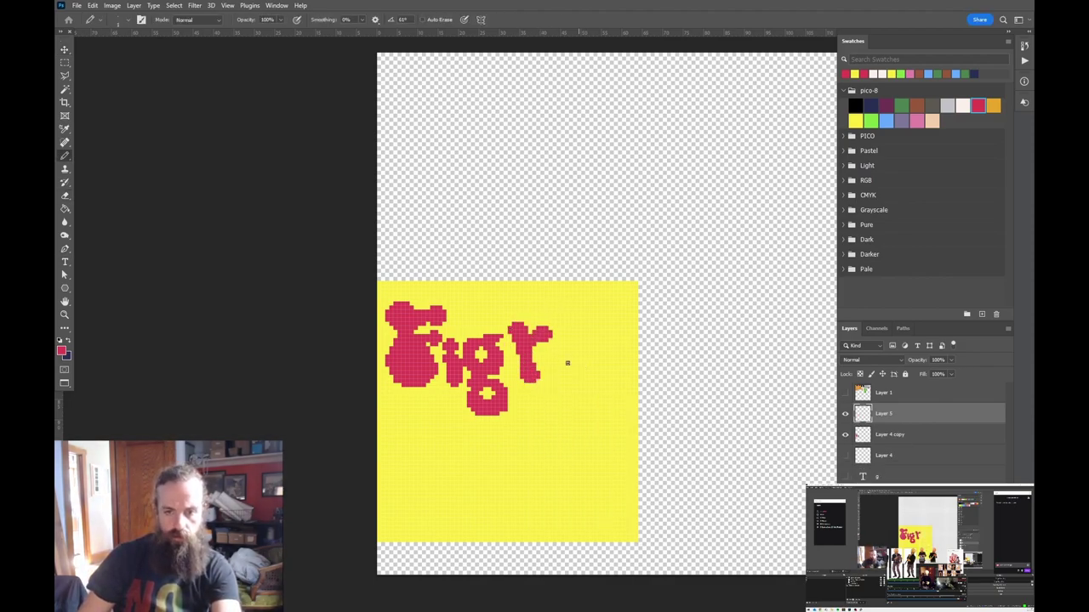
pyautogui.moveTo(564, 368)
pyautogui.keyDown('ctrl'); pyautogui.mouseDown()
pyautogui.moveTo(584, 357)
pyautogui.moveTo(534, 362)
pyautogui.mouseUp(); pyautogui.keyUp('ctrl')
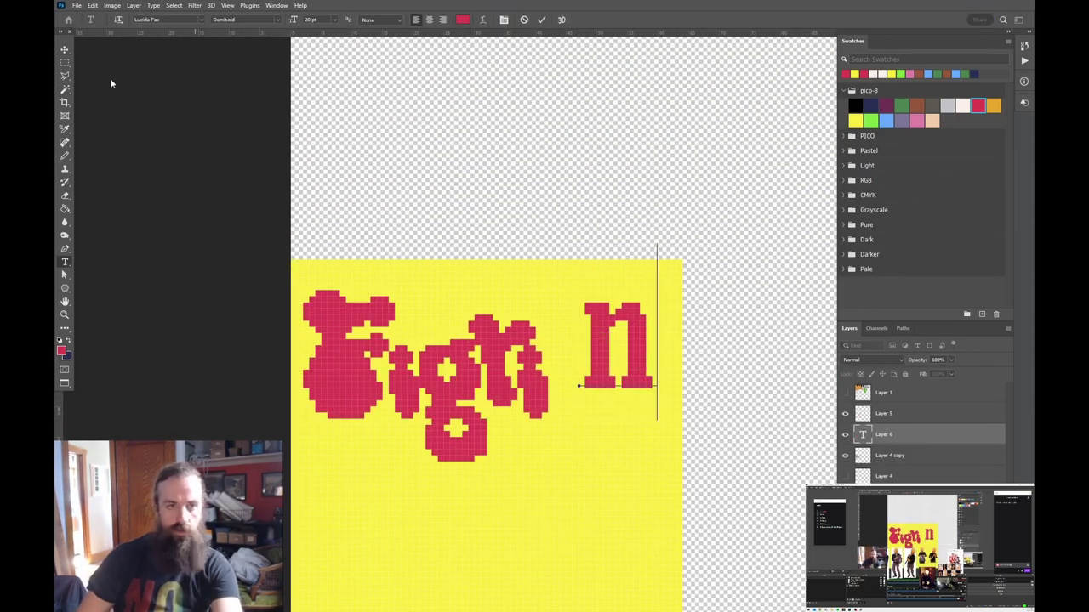
pyautogui.keyDown('ctrl'); pyautogui.moveTo(604, 348); pyautogui.dragTo(569, 348); pyautogui.keyUp('ctrl')
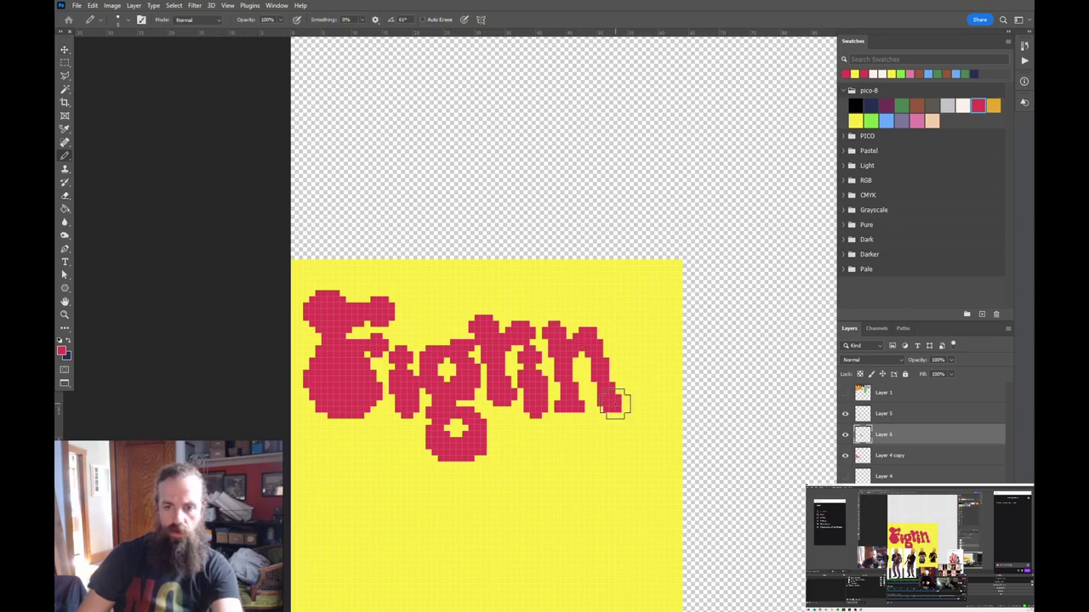
pyautogui.keyDown('alt'); pyautogui.scroll(-5, 627, 406); pyautogui.keyUp('alt')
pyautogui.keyDown('alt'); pyautogui.scroll(4, 627, 406); pyautogui.keyUp('alt')
pyautogui.hotkey('ctrl', 'e')
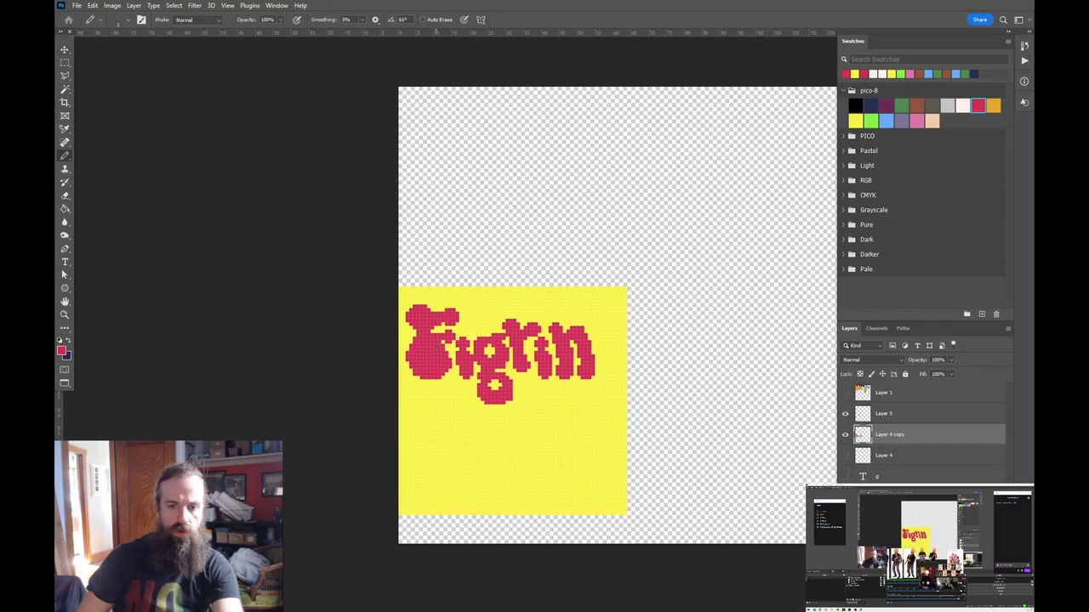
pyautogui.keyDown('alt'); pyautogui.scroll(-3, 506, 449); pyautogui.keyUp('alt')
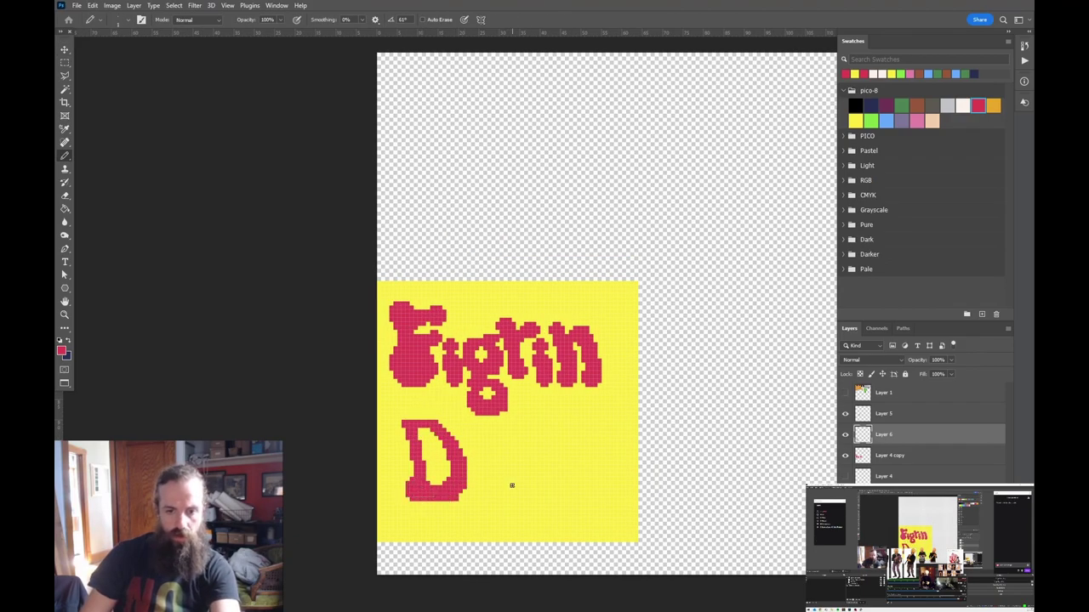
# Move the red letter "D" up beneath "Fig" and thicken its rounded strokes.
pyautogui.press('v')
pyautogui.moveTo(455, 482); pyautogui.dragTo(467, 462)
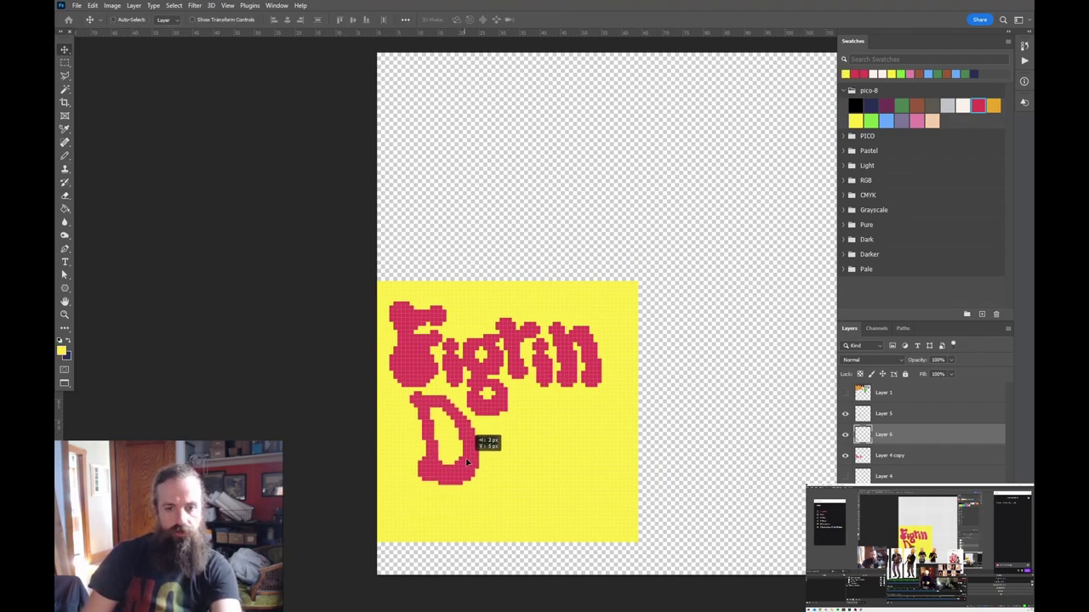
pyautogui.hotkey('ctrl', '+')
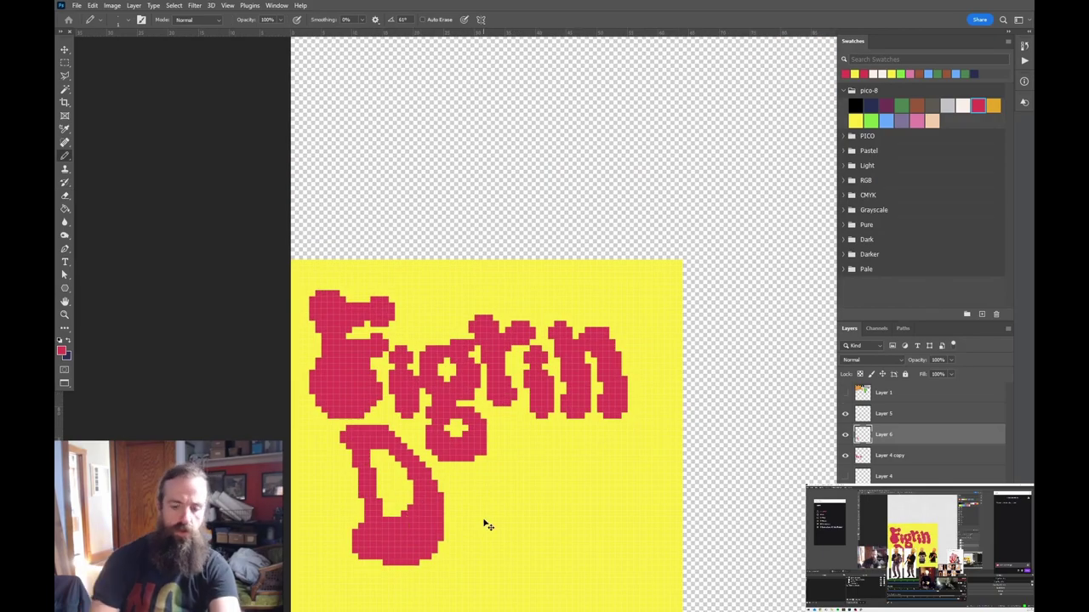
# Reshape the "F" on the lettering layer with a slimmer curved stem, and make the adjoining "i" bolder.
pyautogui.press('e')
pyautogui.hotkey('alt', '[')
pyautogui.hotkey('ctrl', '1')
pyautogui.press('e')
pyautogui.hotkey('ctrl', '0')
pyautogui.hotkey('ctrl', '1')
pyautogui.hotkey('ctrl', '0')
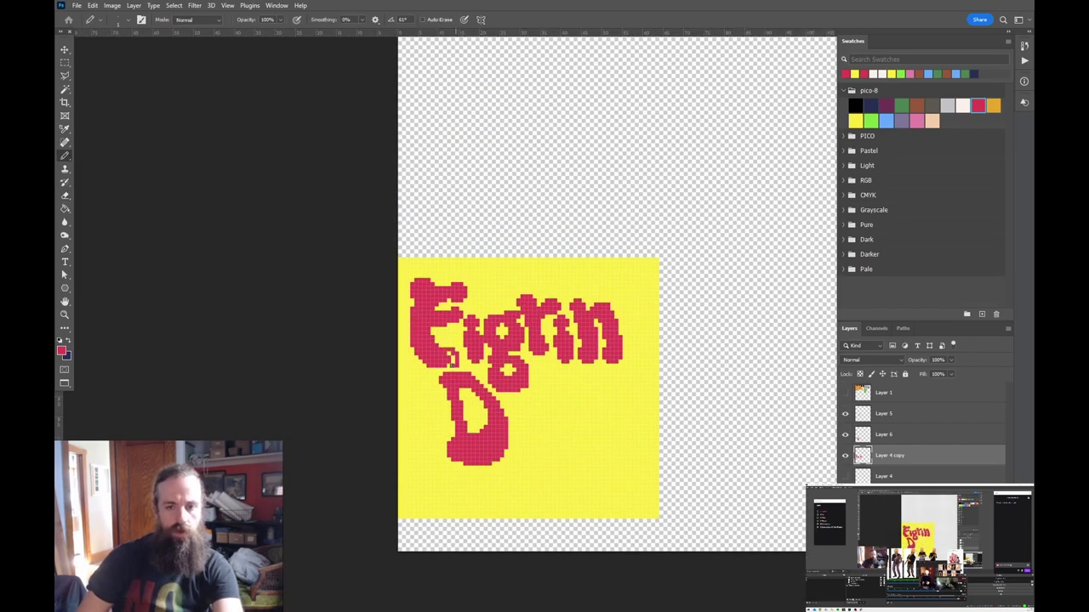
pyautogui.keyDown('alt'); pyautogui.scroll(-1, 434, 334); pyautogui.keyUp('alt')
pyautogui.keyDown('alt'); pyautogui.scroll(-1, 441, 314); pyautogui.keyUp('alt')
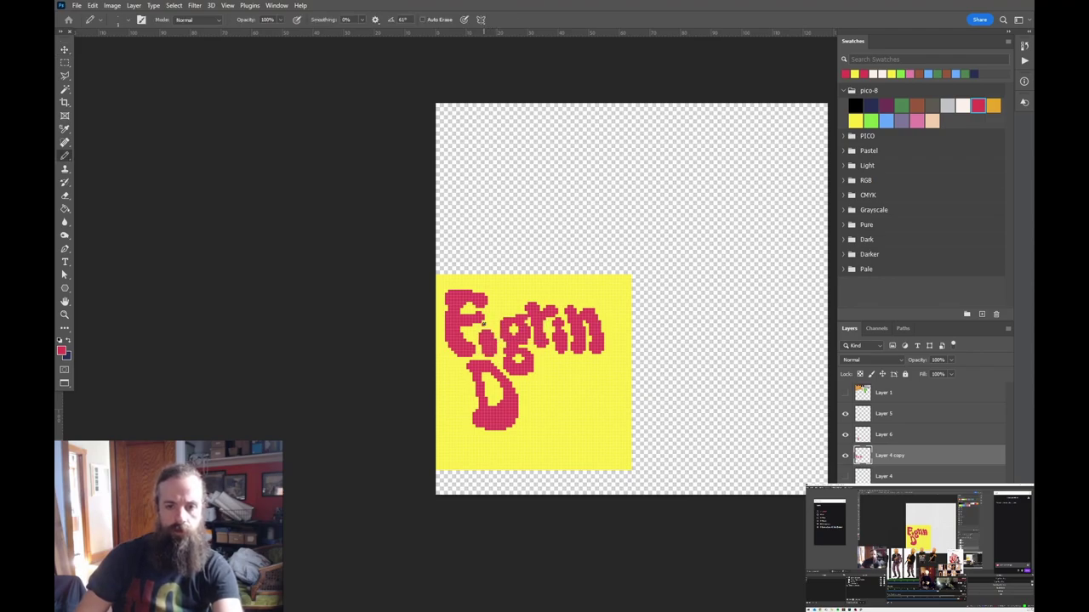
# Merge the red lettering into Layer 5 and redraw the top of the "F" as a rounded hook.
pyautogui.press('v')
pyautogui.keyDown('ctrl'); pyautogui.click(645, 386); pyautogui.keyUp('ctrl')
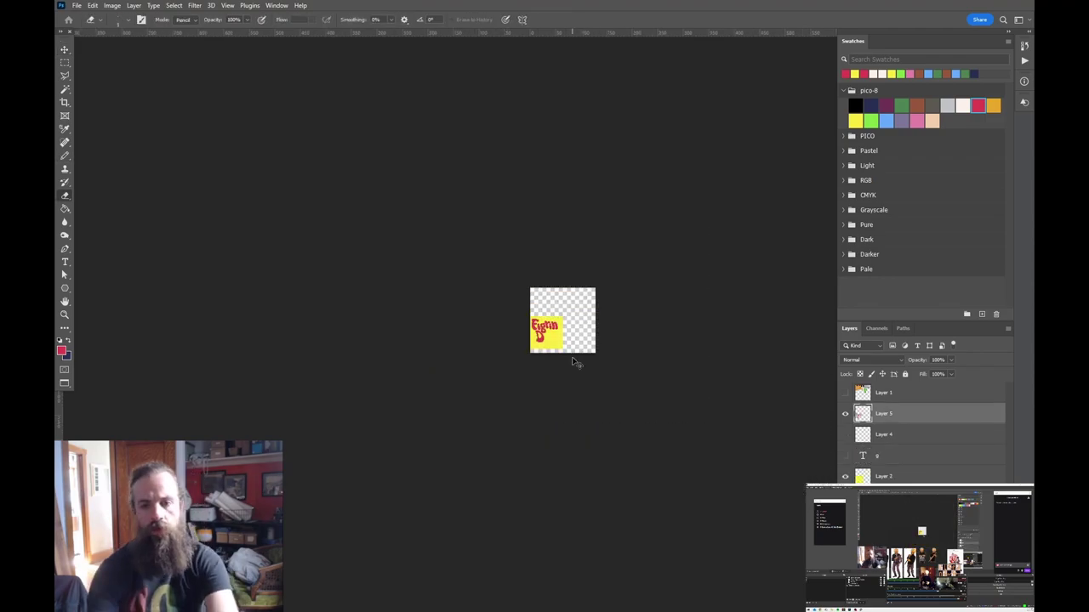
pyautogui.keyDown('alt'); pyautogui.scroll(1, 548, 328); pyautogui.keyUp('alt')
pyautogui.moveTo(437, 291); pyautogui.dragTo(432, 291)
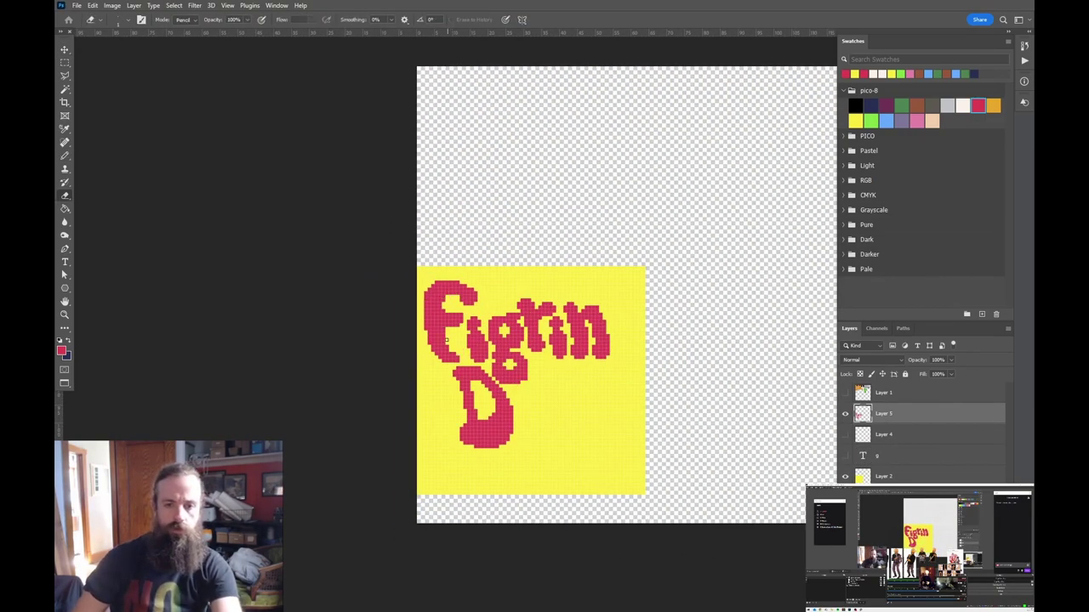
pyautogui.press('b')
# Add an apostrophe, "a" and "n" in matching thick red pixels after the "D" to complete "D'an".
pyautogui.keyDown('alt'); pyautogui.scroll(-3, 457, 363); pyautogui.keyUp('alt')
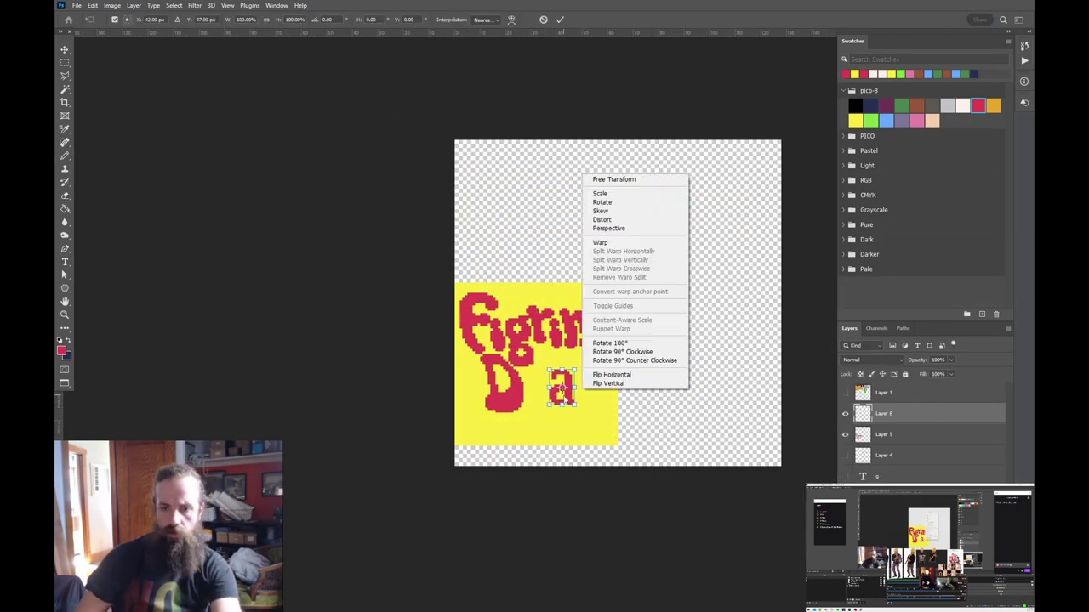
pyautogui.keyDown('alt'); pyautogui.scroll(2, 538, 400); pyautogui.keyUp('alt')
pyautogui.press('e')
pyautogui.press('Return')
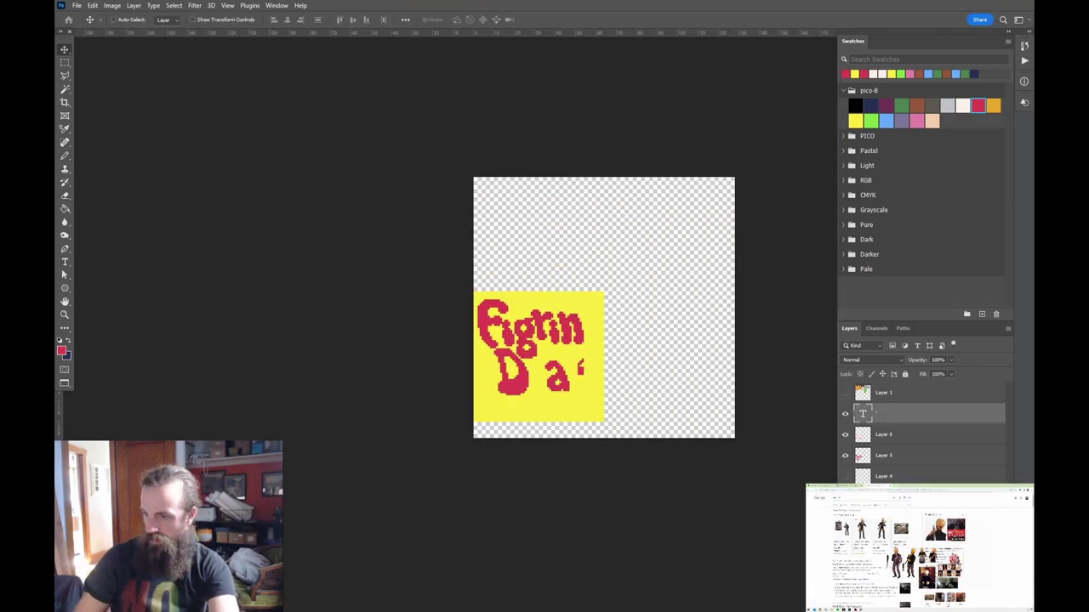
pyautogui.press('t')
pyautogui.click(584, 387)
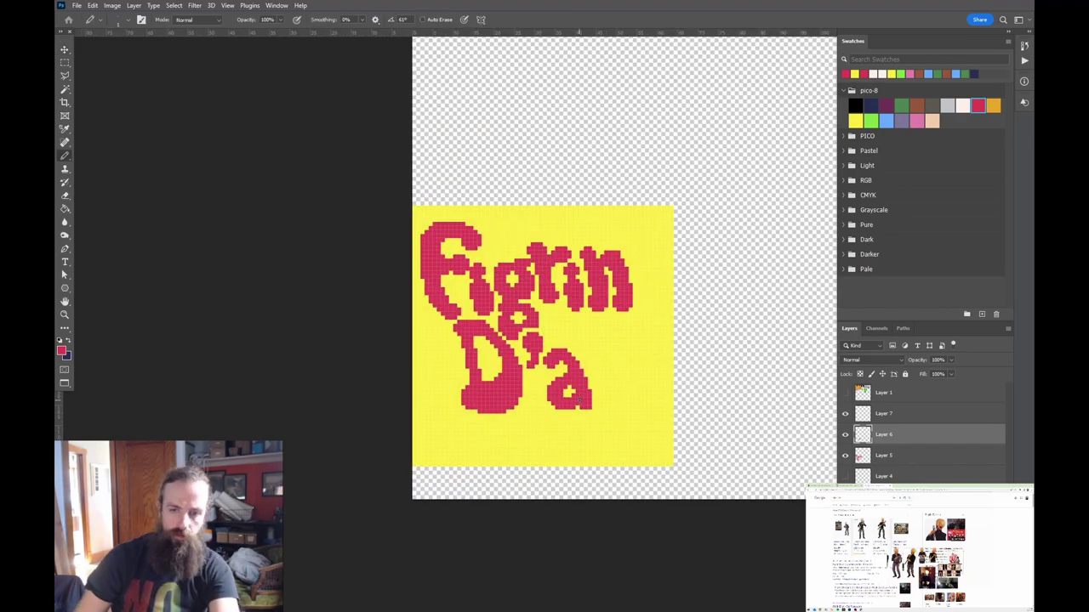
pyautogui.keyDown('alt'); pyautogui.scroll(-1, 577, 408); pyautogui.keyUp('alt')
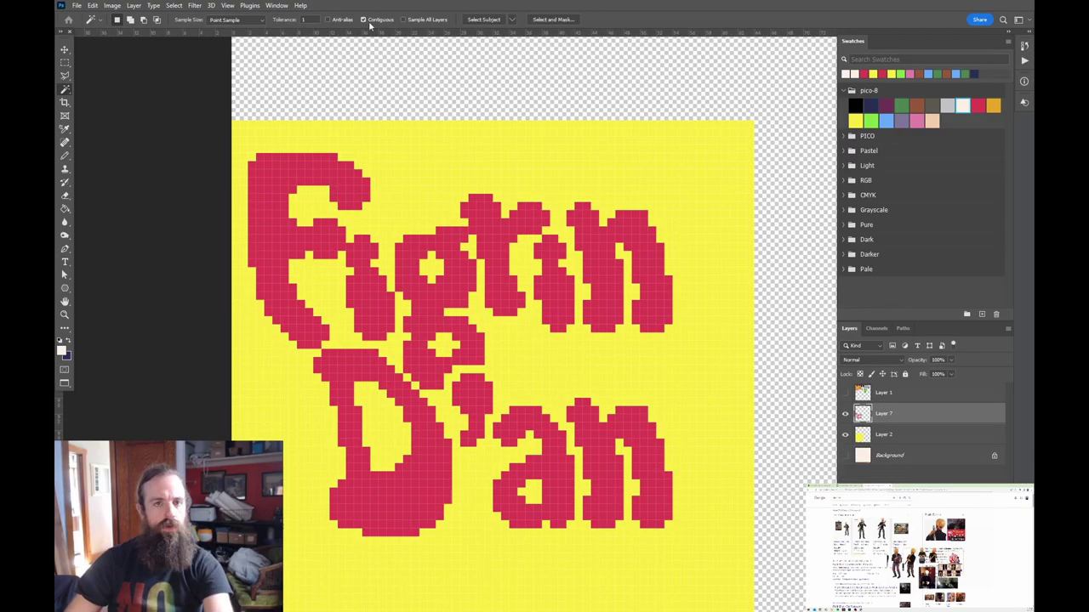
# Outline the red "Figrin D'an" lettering in white over a green backing that extends down to the brown strip.
pyautogui.click(174, 5)
pyautogui.click(365, 213)
pyautogui.moveTo(391, 223); pyautogui.dragTo(609, 421)
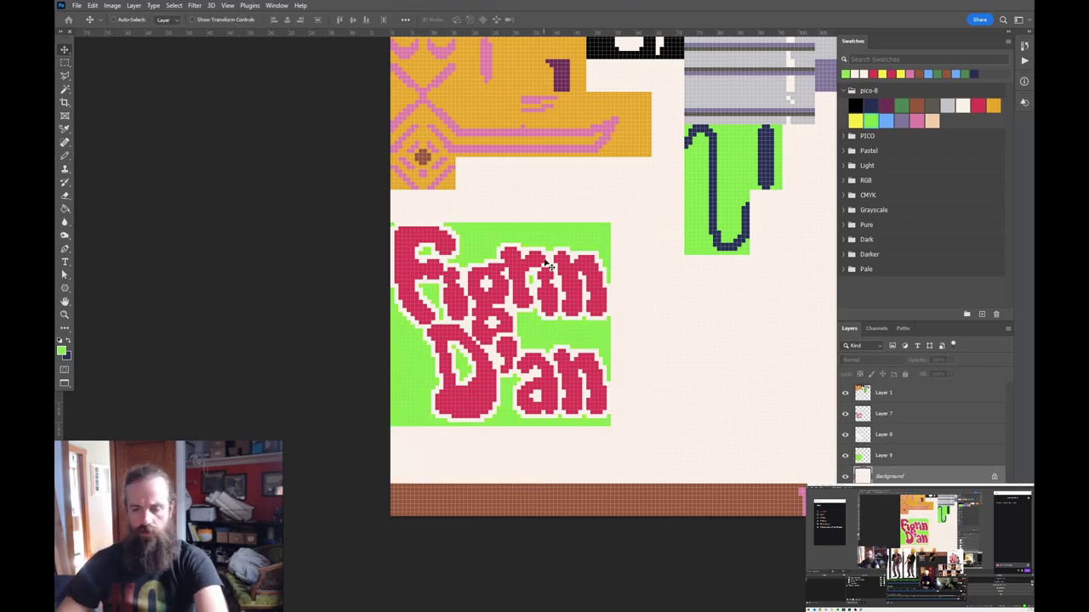
pyautogui.hotkey('ctrl', 'shift', 's')
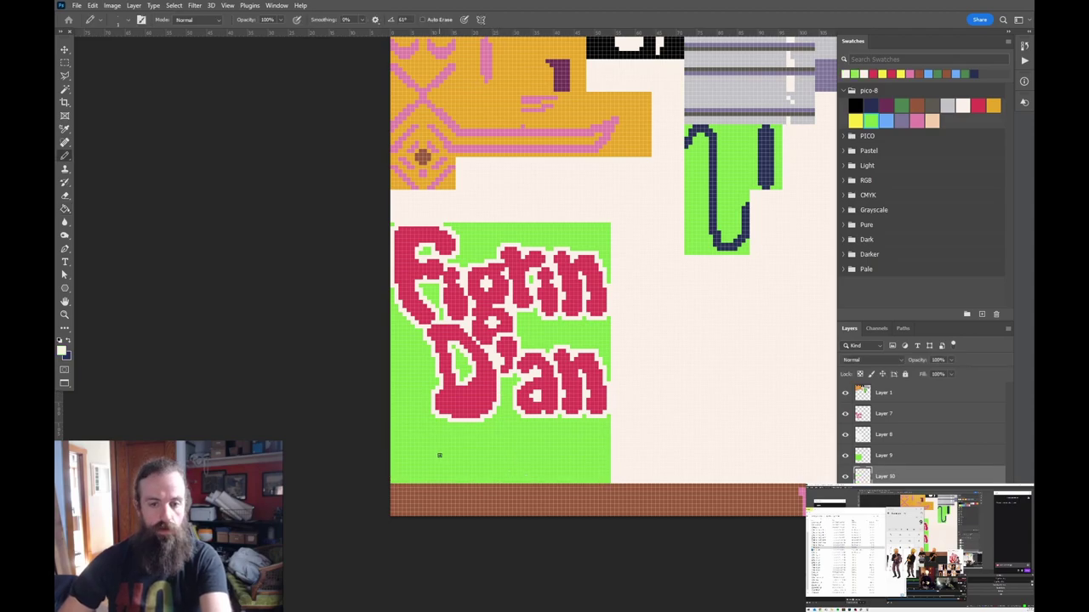
# Move Layer 10 above the green backing layer and try a white fill between the letters, undoing the last fill.
pyautogui.hotkey('ctrl', ']')
pyautogui.press('g')
pyautogui.keyDown('alt'); pyautogui.scroll(-1, 539, 437); pyautogui.keyUp('alt')
pyautogui.hotkey('ctrl', '[')
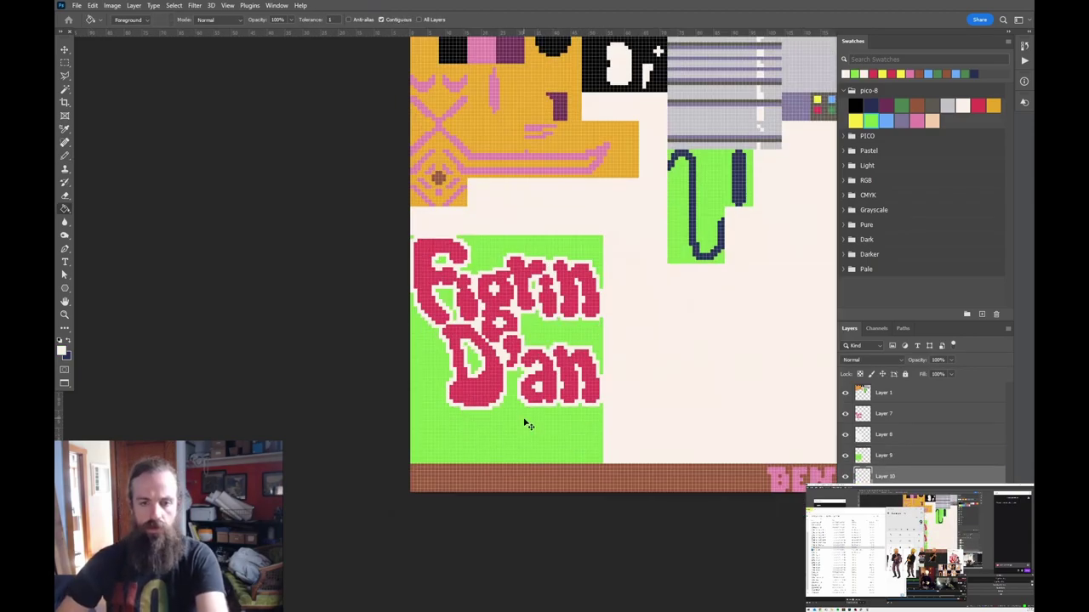
pyautogui.hotkey('ctrl', ']')
pyautogui.click(488, 306)
pyautogui.hotkey('ctrl', 'z')
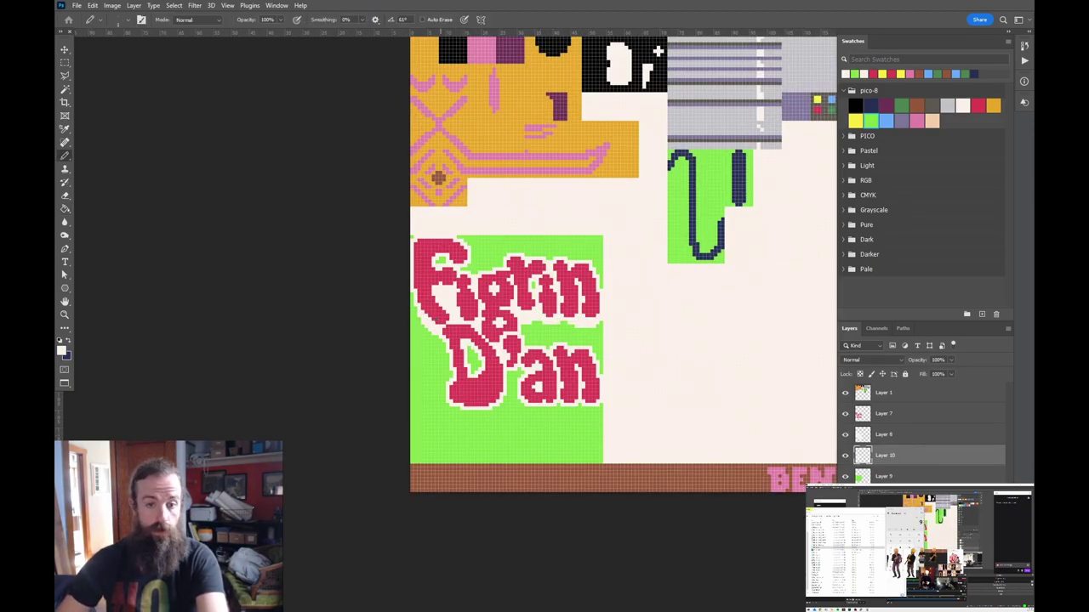
# Paint rounded white drop shadows beneath the "Figrin" and "D'an" lettering on Layer 10.
pyautogui.keyDown('alt'); pyautogui.scroll(-2, 559, 332); pyautogui.keyUp('alt')
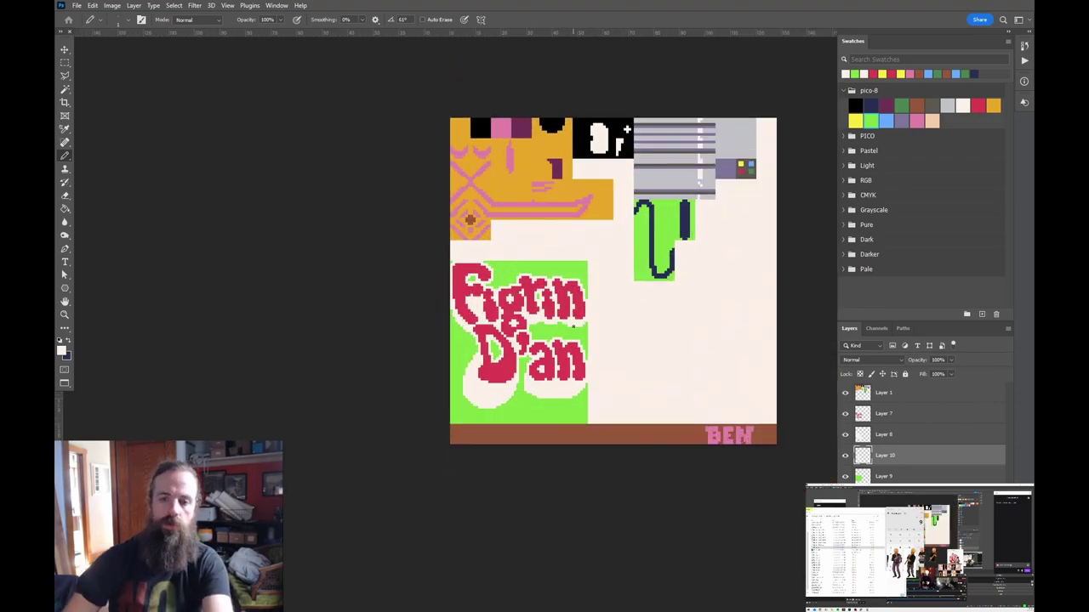
pyautogui.keyDown('alt'); pyautogui.scroll(-1, 548, 326); pyautogui.keyUp('alt')
pyautogui.press('b')
pyautogui.keyDown('alt'); pyautogui.scroll(2, 548, 326); pyautogui.keyUp('alt')
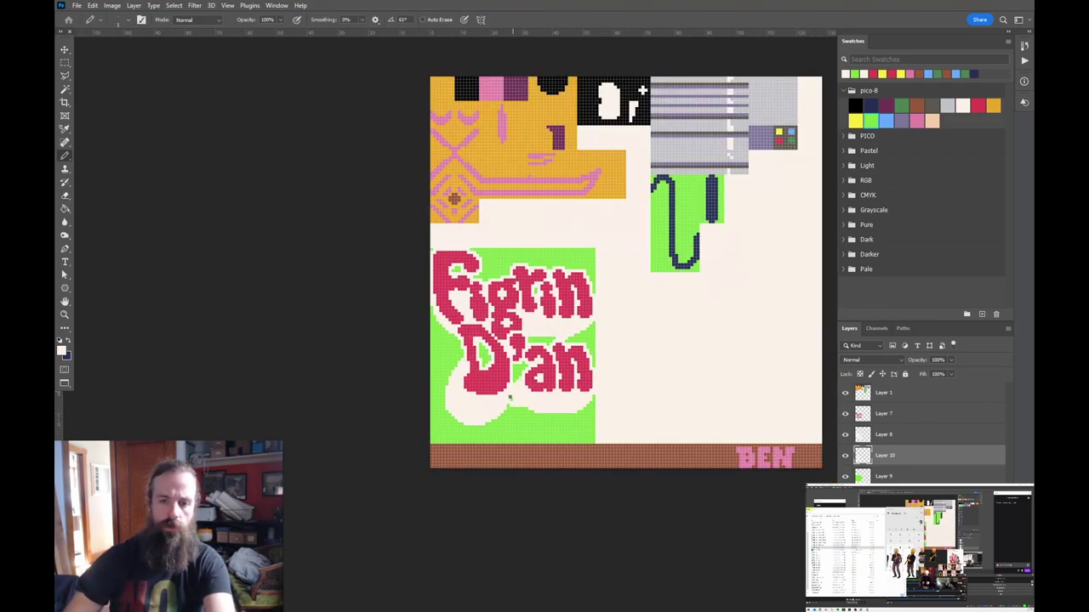
pyautogui.keyDown('alt'); pyautogui.scroll(-1, 553, 319); pyautogui.keyUp('alt')
pyautogui.press('b')
pyautogui.keyDown('alt'); pyautogui.scroll(1, 553, 319); pyautogui.keyUp('alt')
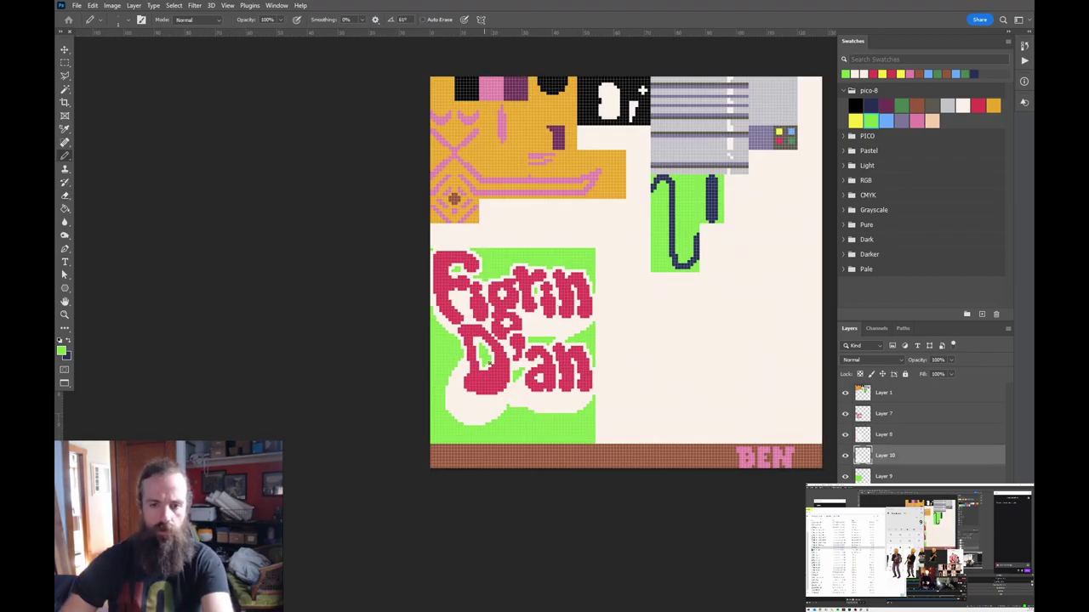
# Tidy the edges of the white lettering shadow and toggle Layer 10's visibility to compare the title with and without it.
pyautogui.keyDown('alt'); pyautogui.scroll(-4, 553, 387); pyautogui.keyUp('alt')
pyautogui.press('e')
pyautogui.keyDown('alt'); pyautogui.scroll(3, 540, 382); pyautogui.keyUp('alt')
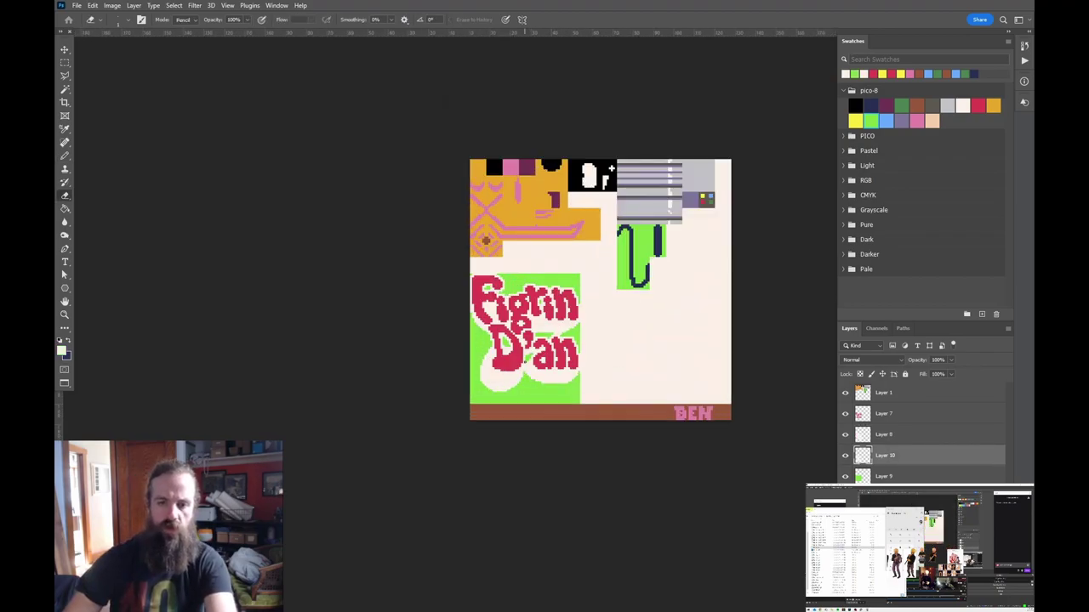
pyautogui.keyDown('alt'); pyautogui.scroll(2, 524, 357); pyautogui.keyUp('alt')
pyautogui.keyDown('alt'); pyautogui.scroll(1, 578, 390); pyautogui.keyUp('alt')
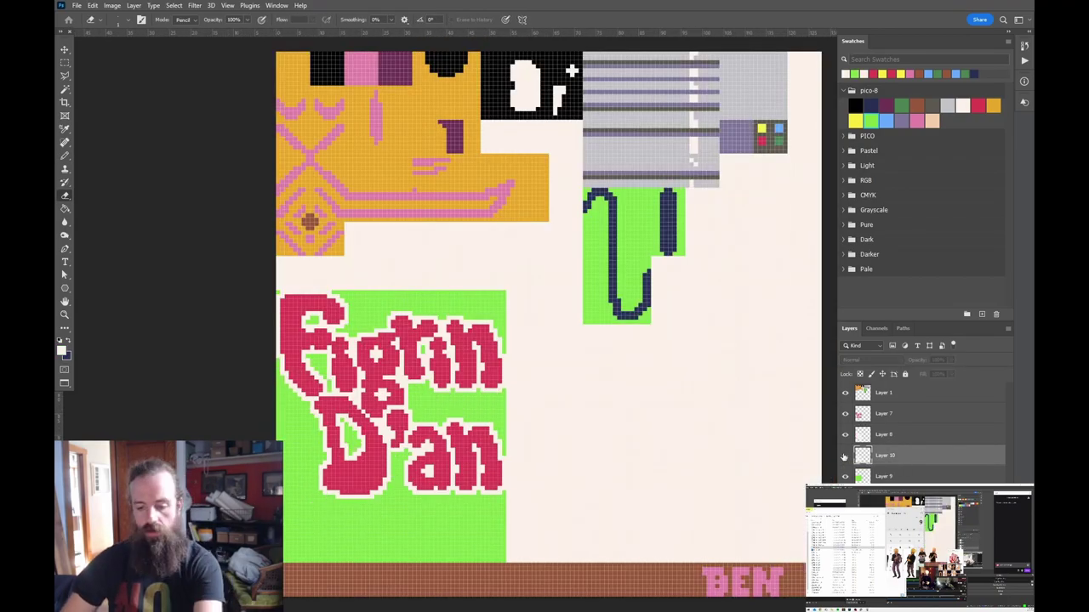
# Export the updated texture and check the title lettering on its plane in picoCAD.
pyautogui.hotkey('ctrl', '-')
pyautogui.hotkey('ctrl', '-')
pyautogui.hotkey('ctrl', '-')
pyautogui.hotkey('ctrl', 'shift', 's')
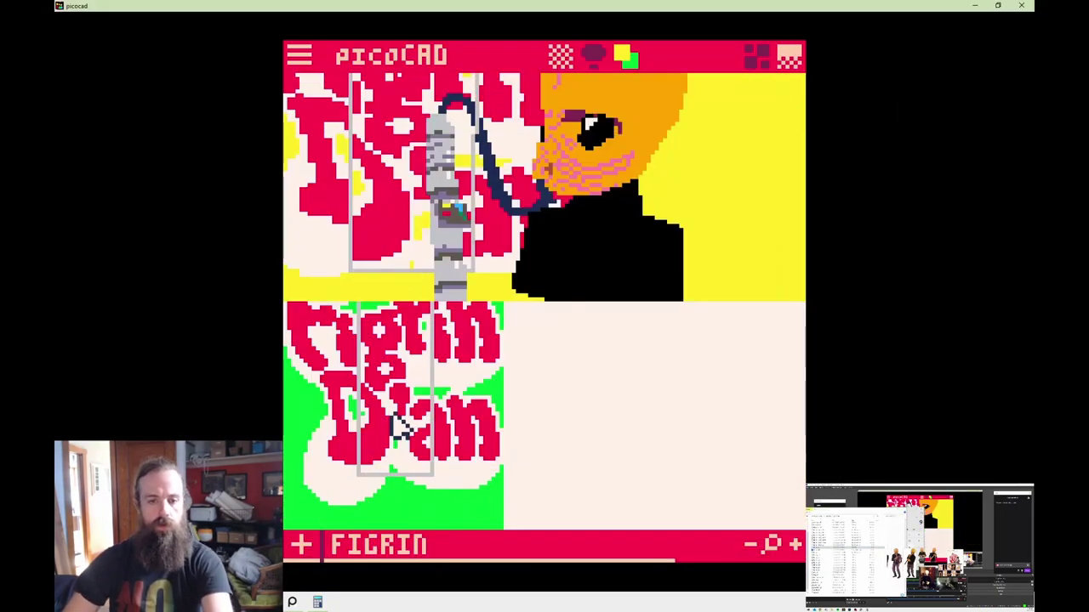
pyautogui.press('Tab')
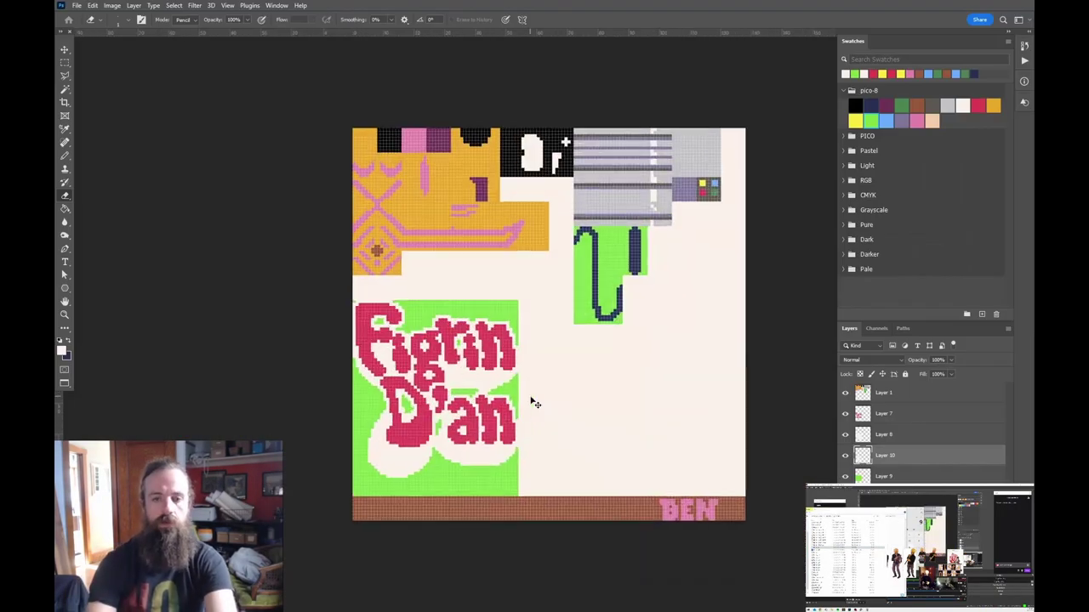
# Extend the green backing along the brown strip to the canvas edge and letter "AND THE MODAL NODES" on it in red.
pyautogui.keyDown('alt'); pyautogui.scroll(2, 530, 399); pyautogui.keyUp('alt')
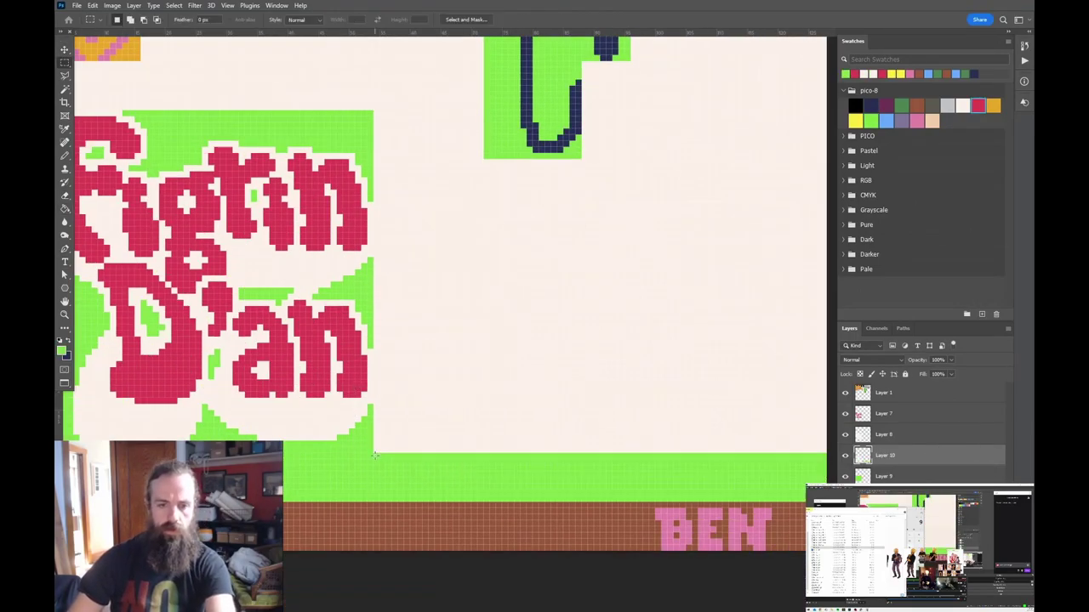
pyautogui.keyDown('alt'); pyautogui.scroll(3, 604, 209); pyautogui.keyUp('alt')
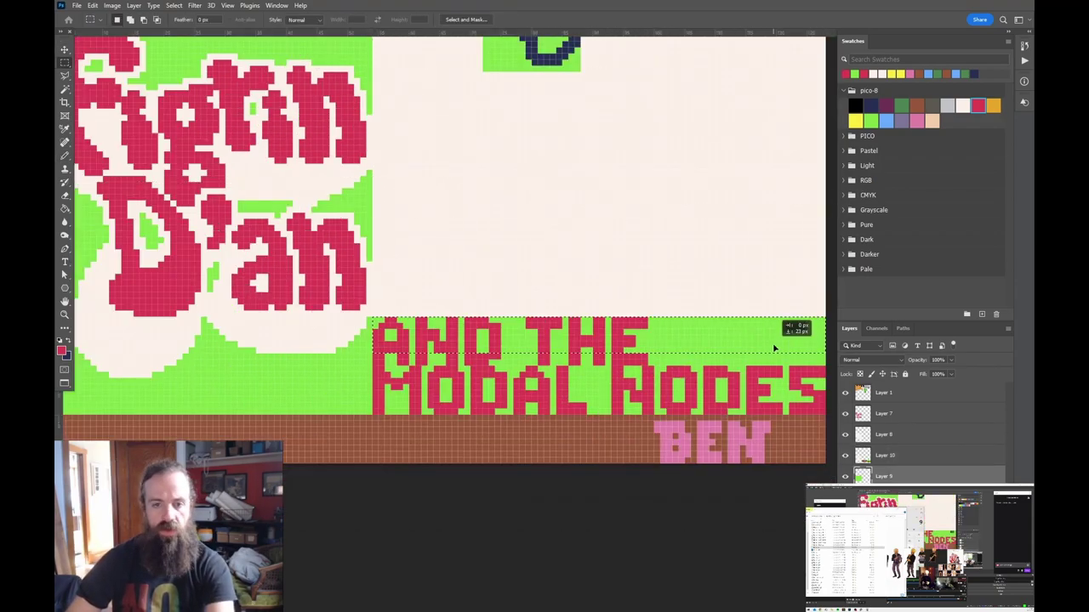
# Switch to picoCAD and add a plane near the bust textured with the "AND THE MODAL NODES" lettering.
pyautogui.hotkey('alt', 'Tab')
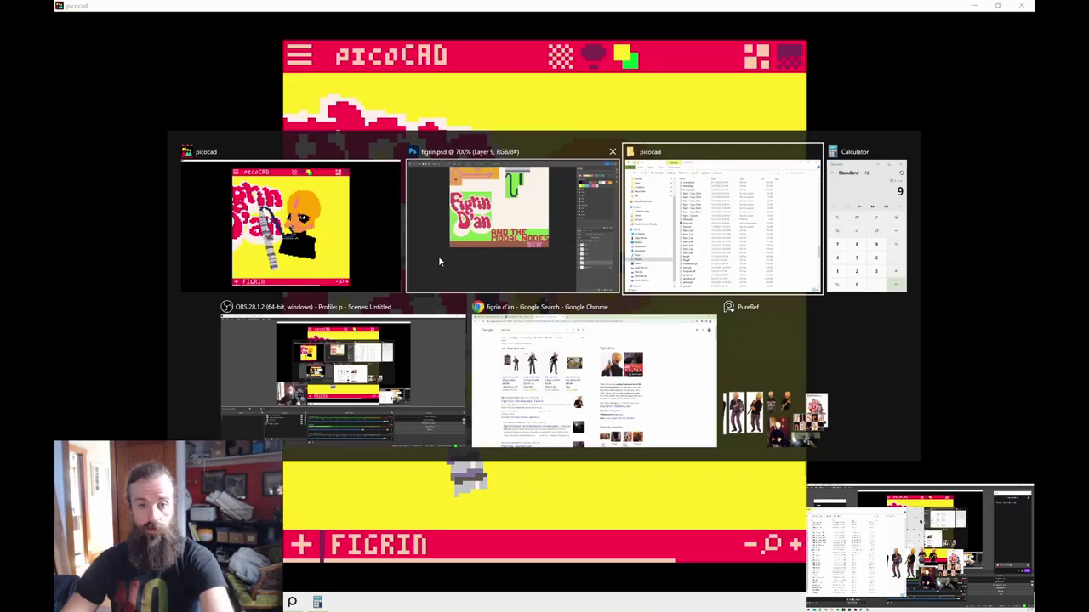
pyautogui.press('Escape')
pyautogui.press('Tab')
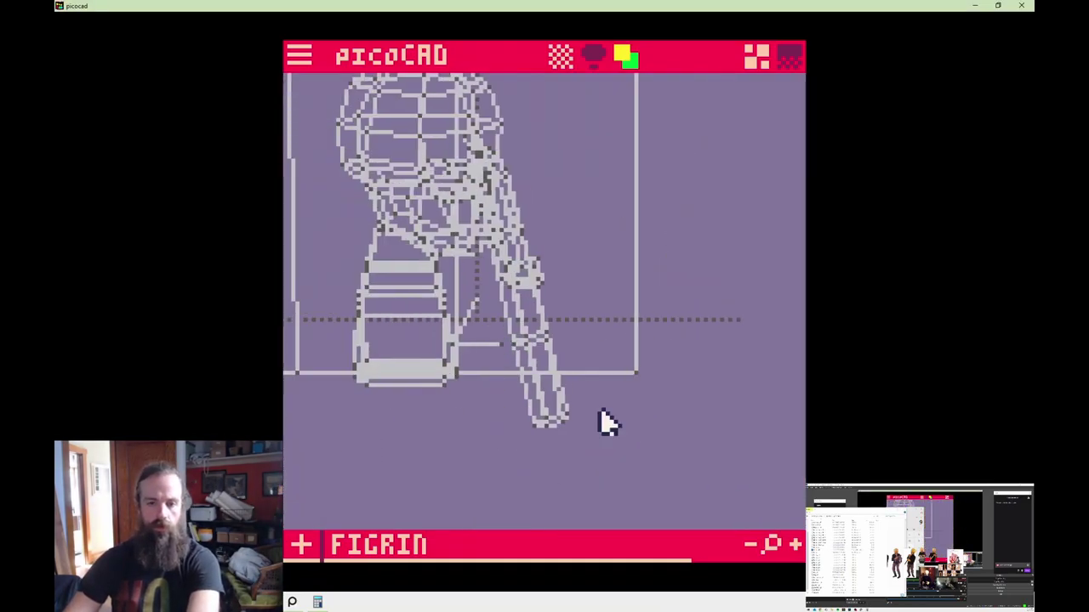
pyautogui.press('Tab')
pyautogui.click(603, 213)
pyautogui.press('Tab')
pyautogui.press('Tab')
pyautogui.press('Tab')
pyautogui.moveTo(528, 520); pyautogui.dragTo(511, 483)
pyautogui.press('Tab')
pyautogui.press('Tab')
pyautogui.press('Tab')
pyautogui.press('Tab')
# Angle the subtitle plane behind the bust in the overhead view and save the model.
pyautogui.moveTo(592, 395); pyautogui.dragTo(732, 250, button='right')
pyautogui.press('Tab')
pyautogui.moveTo(539, 369); pyautogui.dragTo(453, 298)
pyautogui.moveTo(583, 304); pyautogui.dragTo(364, 214)
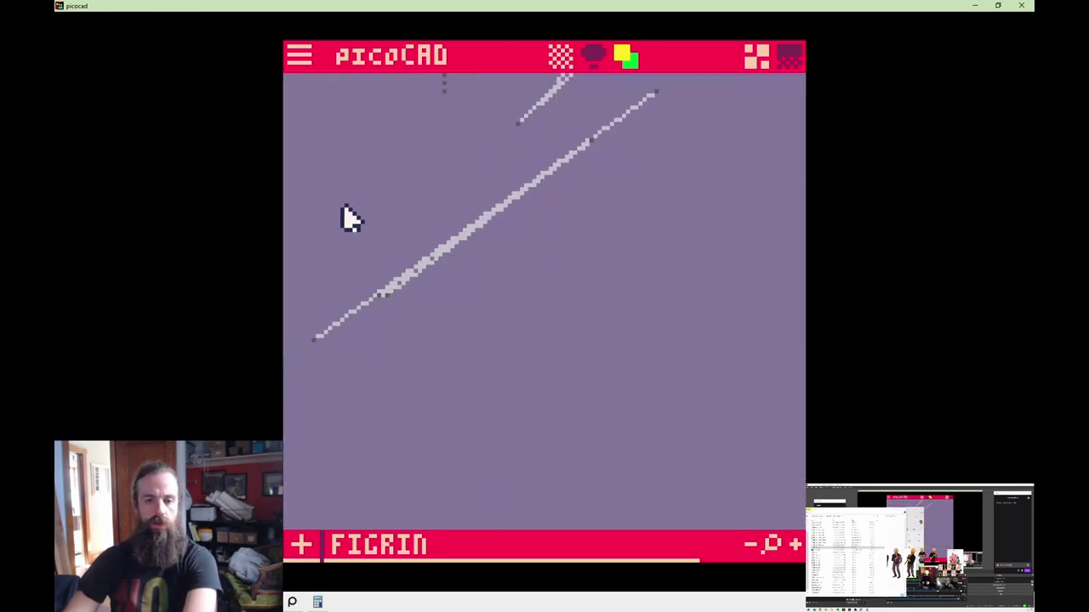
pyautogui.press('Tab')
pyautogui.hotkey('ctrl', 's')
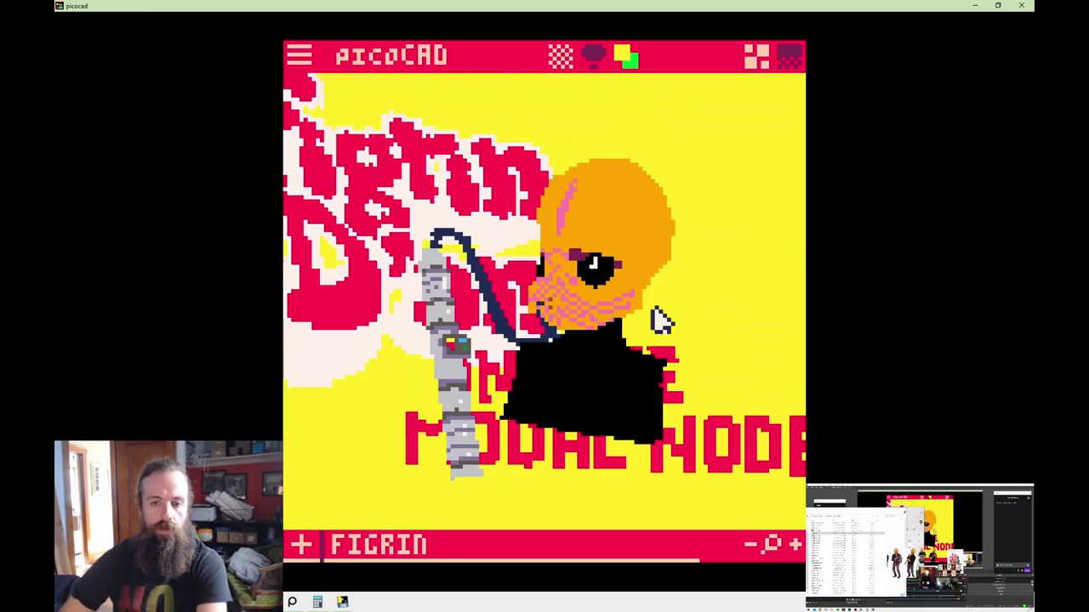
# Review the figrin_7.gif turntable animation and close the image viewer.
pyautogui.rightClick(418, 386)
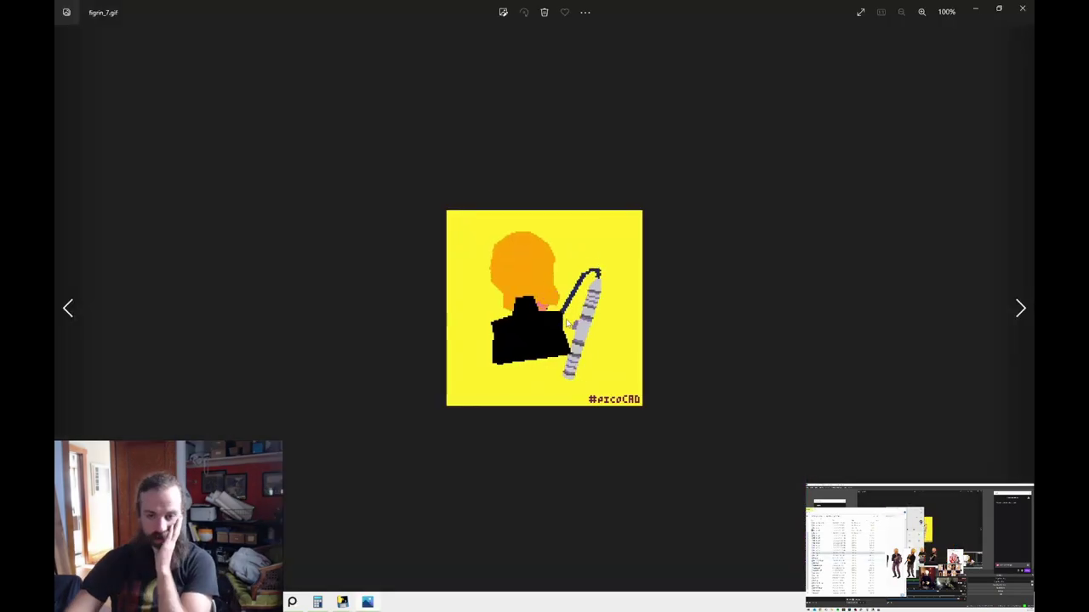
pyautogui.hotkey('alt', 'F4')
pyautogui.click(211, 114)
pyautogui.click(240, 119)
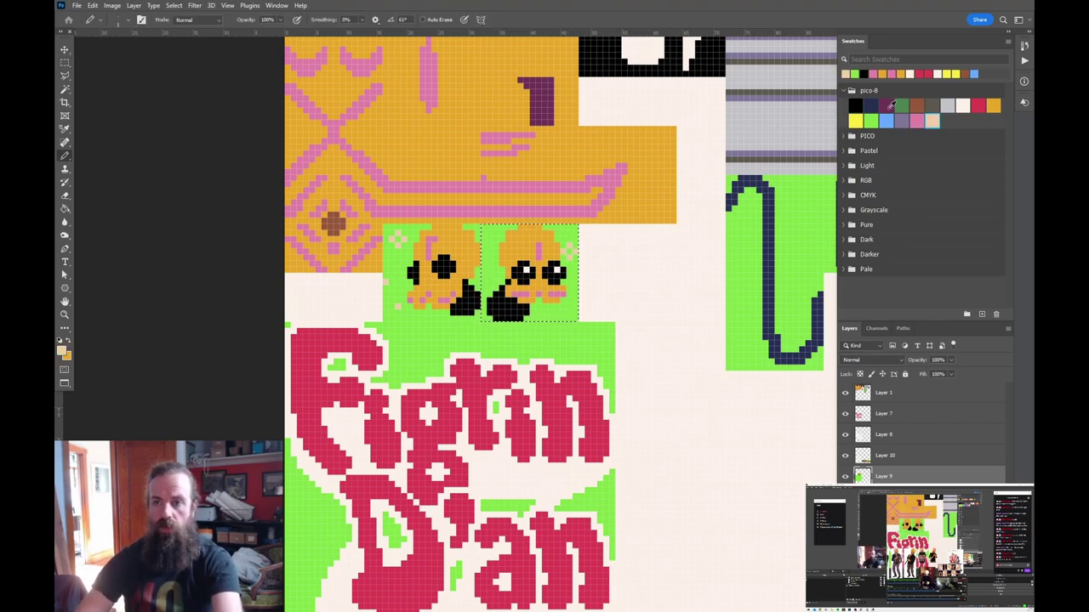
# Paint small orange alien heads with black shoulders and pink and peach sparkles on green tiles above the title in Photoshop.
pyautogui.hotkey('ctrl', 'v')
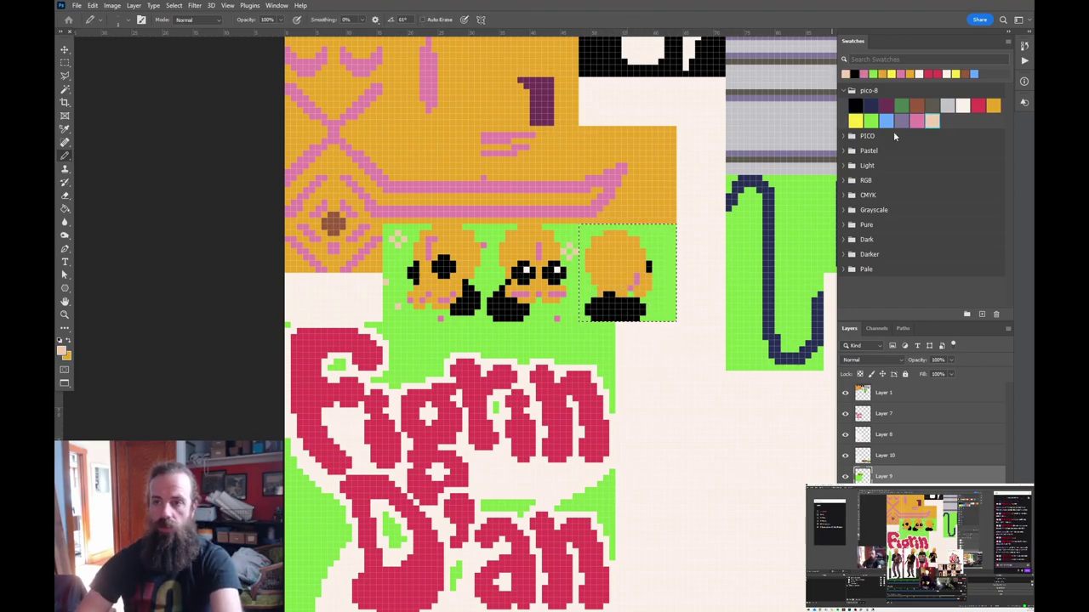
pyautogui.hotkey('ctrl', '0')
pyautogui.hotkey('ctrl', '+')
pyautogui.hotkey('ctrl', '0')
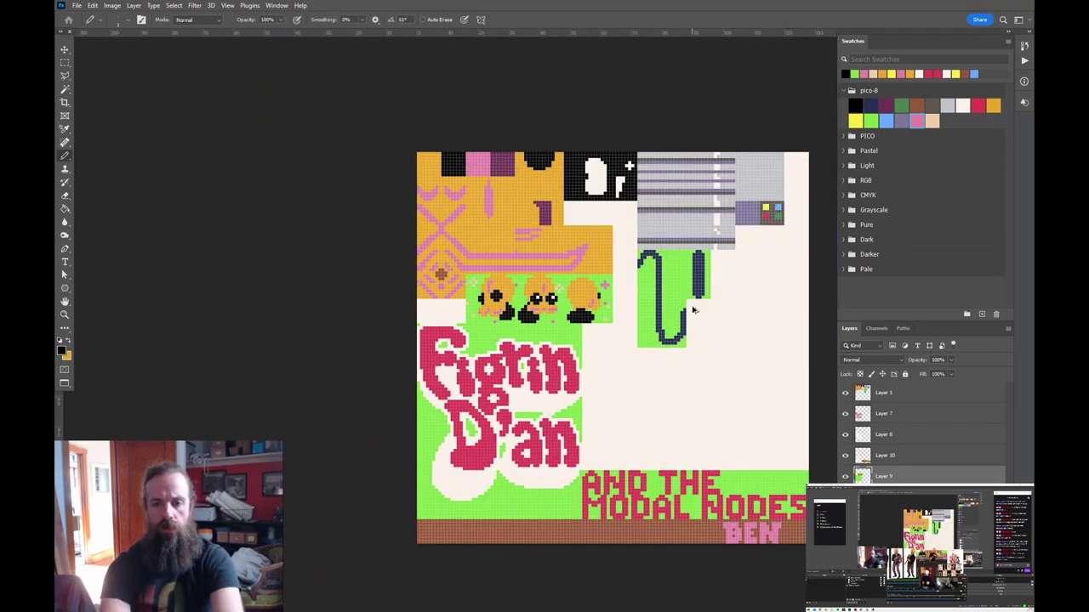
pyautogui.hotkey('ctrl', '+')
pyautogui.press('m')
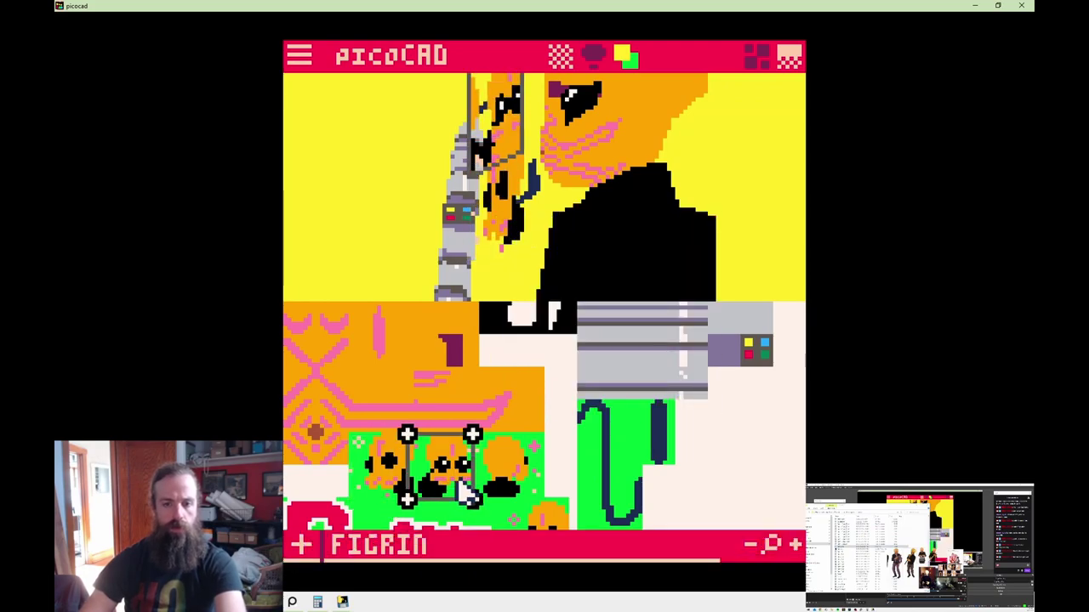
# Map the small alien heads onto planes in picoCAD, arrange them with the lettering around the bust, and save the model.
pyautogui.rightClick(521, 117)
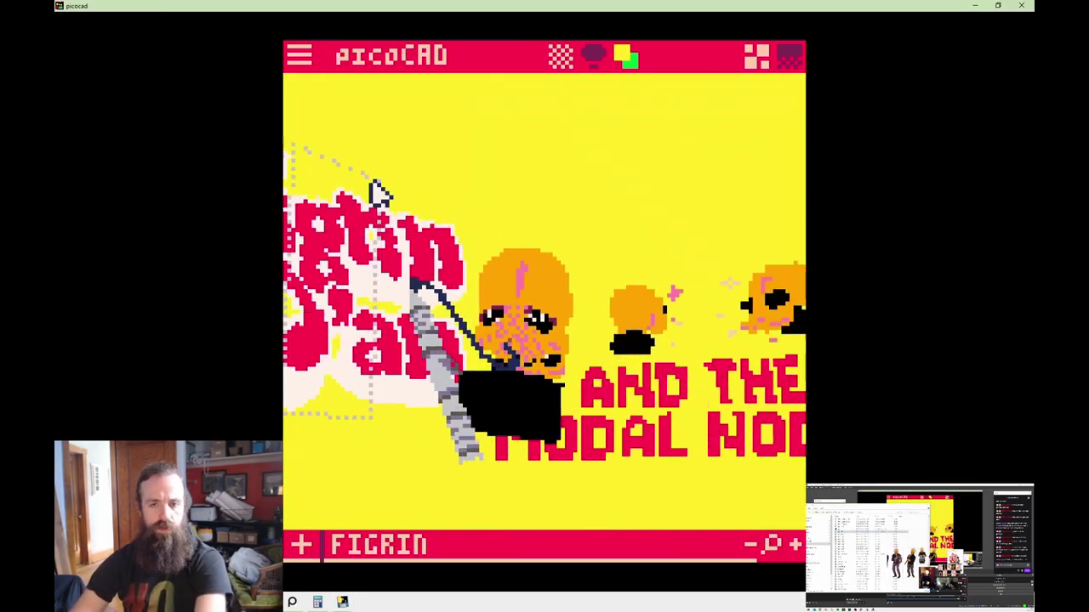
pyautogui.hotkey('ctrl', 's')
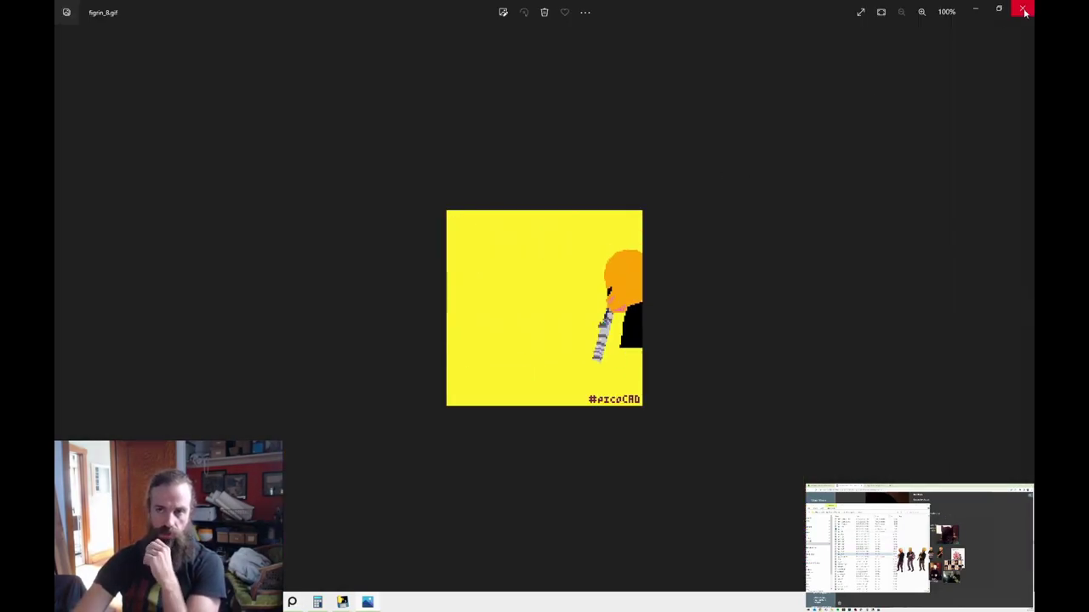
pyautogui.click(1024, 10)
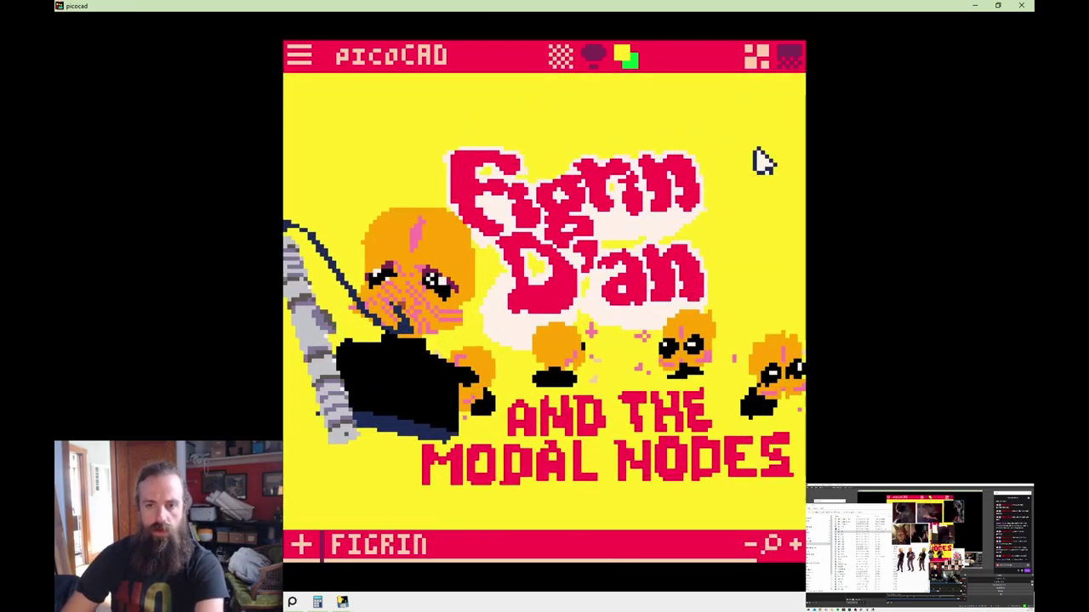
pyautogui.hotkey('ctrl', 's')
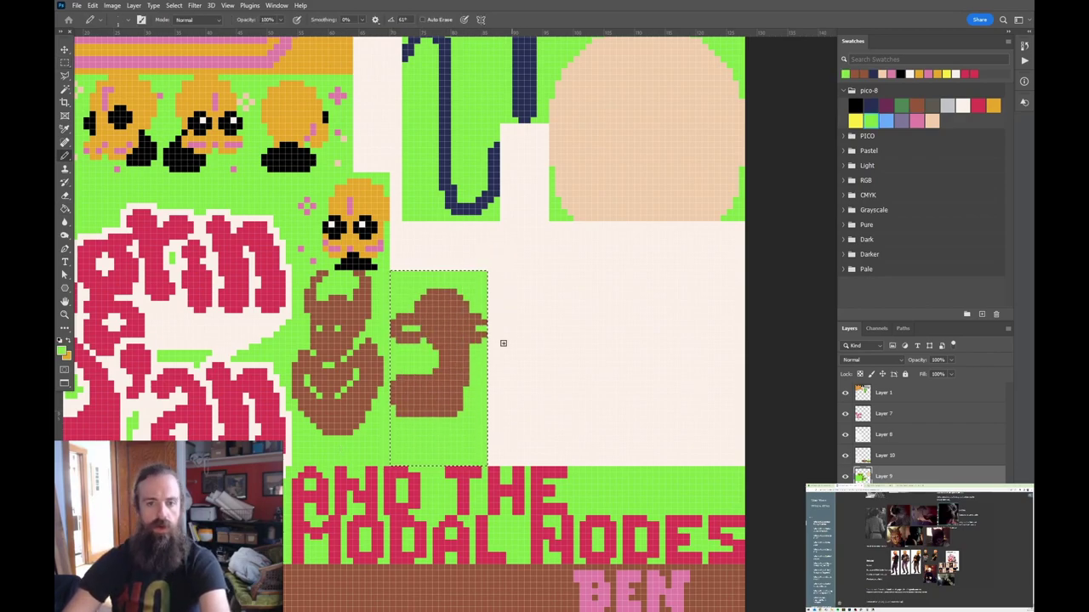
# Paint a third brown silhouette with spiky hair and cut-out face and hand details, and extend the green backing beside it.
pyautogui.moveTo(469, 443); pyautogui.dragTo(571, 386)
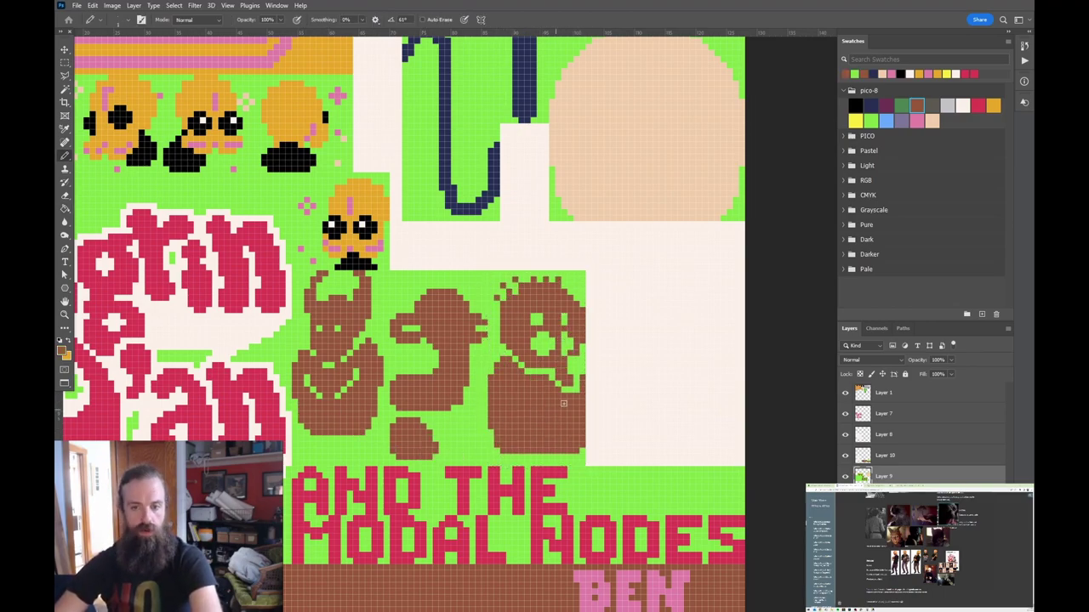
pyautogui.keyDown('alt'); pyautogui.scroll(-8, 527, 414); pyautogui.keyUp('alt')
pyautogui.keyDown('alt'); pyautogui.scroll(5, 527, 414); pyautogui.keyUp('alt')
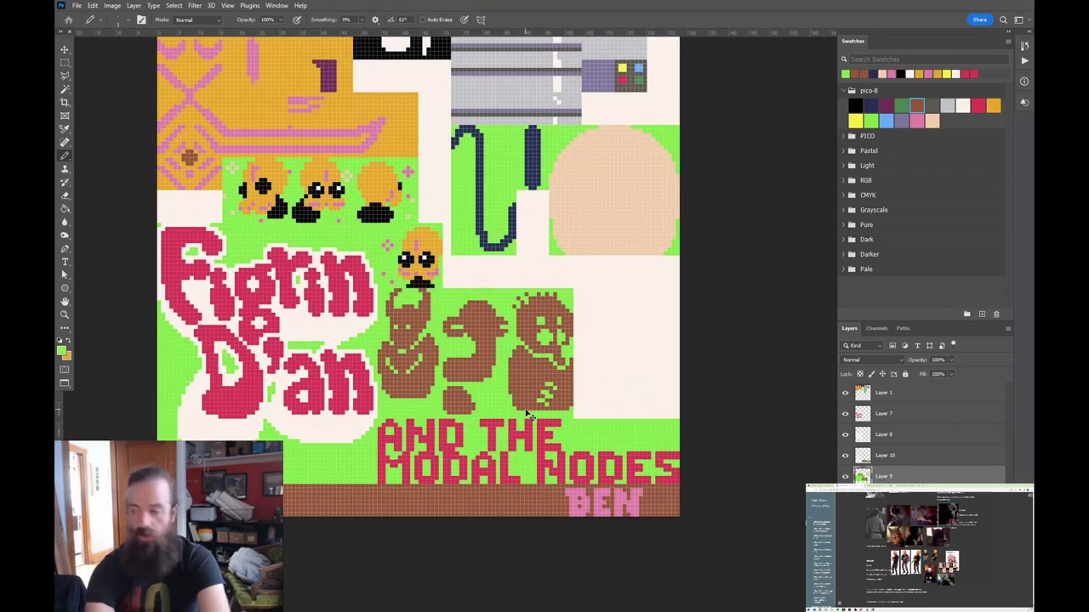
pyautogui.click(844, 73)
pyautogui.press('g')
pyautogui.click(549, 442)
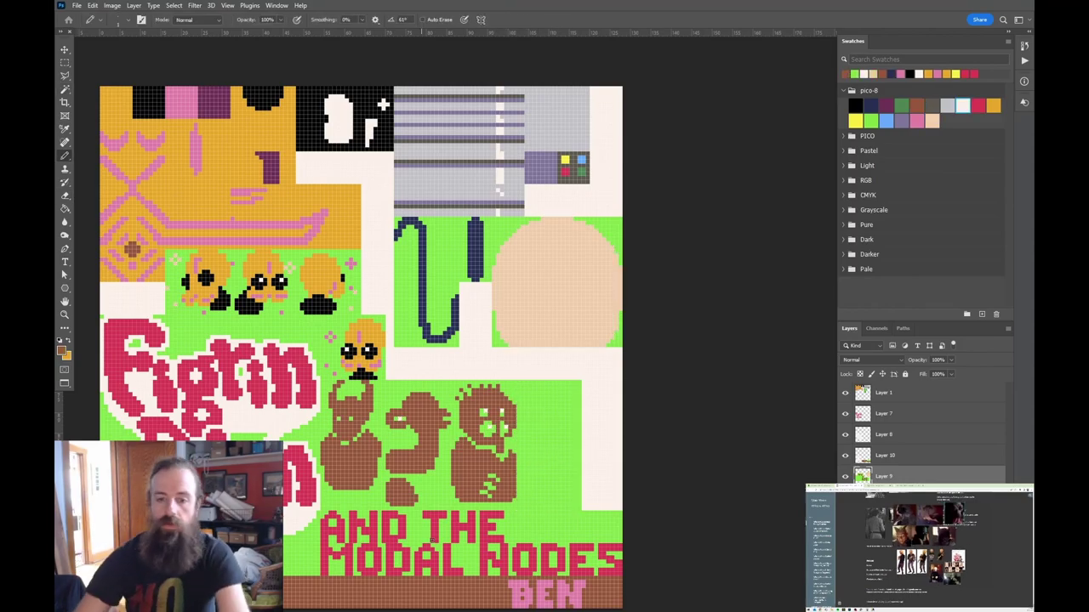
# Paint a fourth brown silhouette with antennae and large eyes, and add a hand beside the second figure.
pyautogui.press('b')
pyautogui.keyDown('alt'); pyautogui.click(533, 413); pyautogui.keyUp('alt')
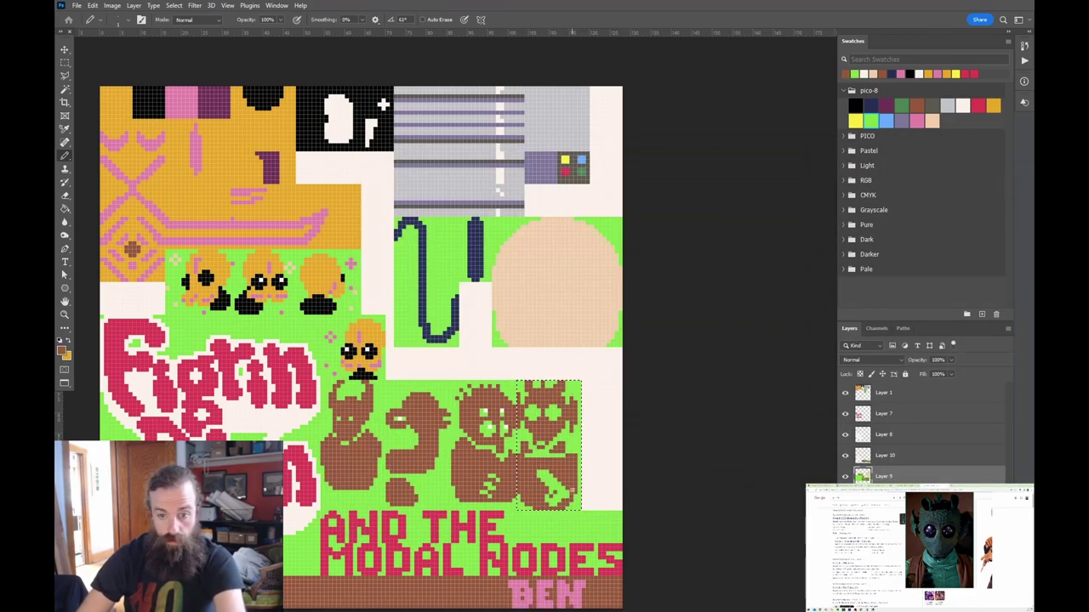
pyautogui.hotkey('ctrl', 'd')
pyautogui.moveTo(499, 364); pyautogui.dragTo(523, 282)
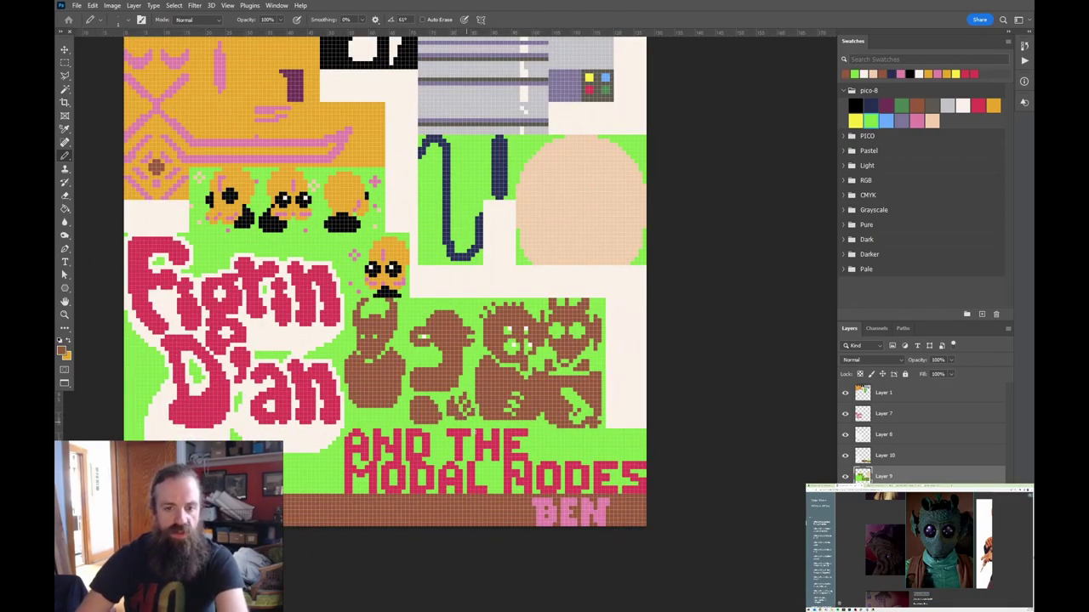
pyautogui.keyDown('alt'); pyautogui.scroll(-2, 513, 390); pyautogui.keyUp('alt')
# Switch to picoCAD, save the model, and map small planes near the bust to the brown silhouettes.
pyautogui.hotkey('alt', 'Tab')
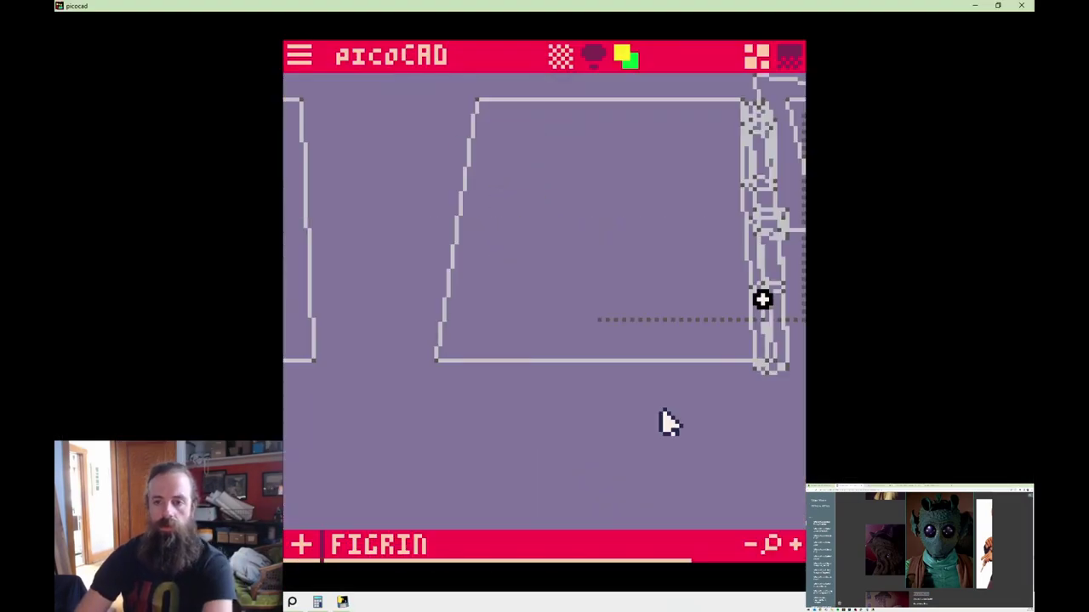
pyautogui.press('Tab')
pyautogui.hotkey('ctrl', 's')
pyautogui.moveTo(566, 387); pyautogui.dragTo(770, 469)
pyautogui.press('Tab')
pyautogui.press('Tab')
pyautogui.press('Tab')
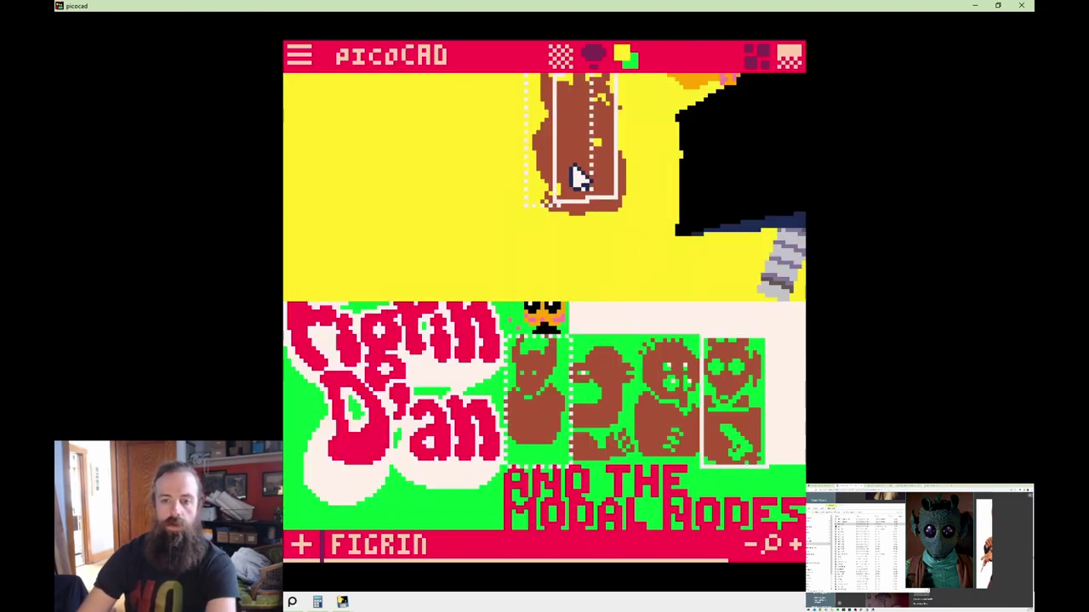
pyautogui.press('Tab')
# Place further silhouette planes at varied angles around the bust and lettering panels.
pyautogui.hotkey('alt', 'Tab')
pyautogui.hotkey('alt', 'Tab')
pyautogui.press('Tab')
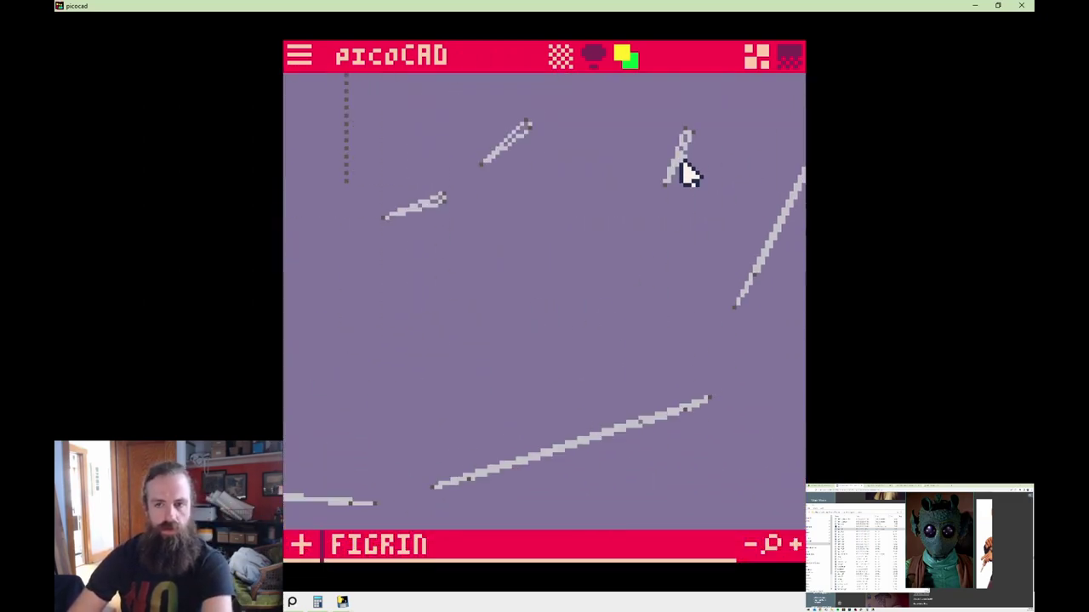
pyautogui.press('Tab')
pyautogui.hotkey('alt', 'Tab')
pyautogui.hotkey('alt', 'Tab')
pyautogui.press('Tab')
pyautogui.press('Tab')
pyautogui.press('Tab')
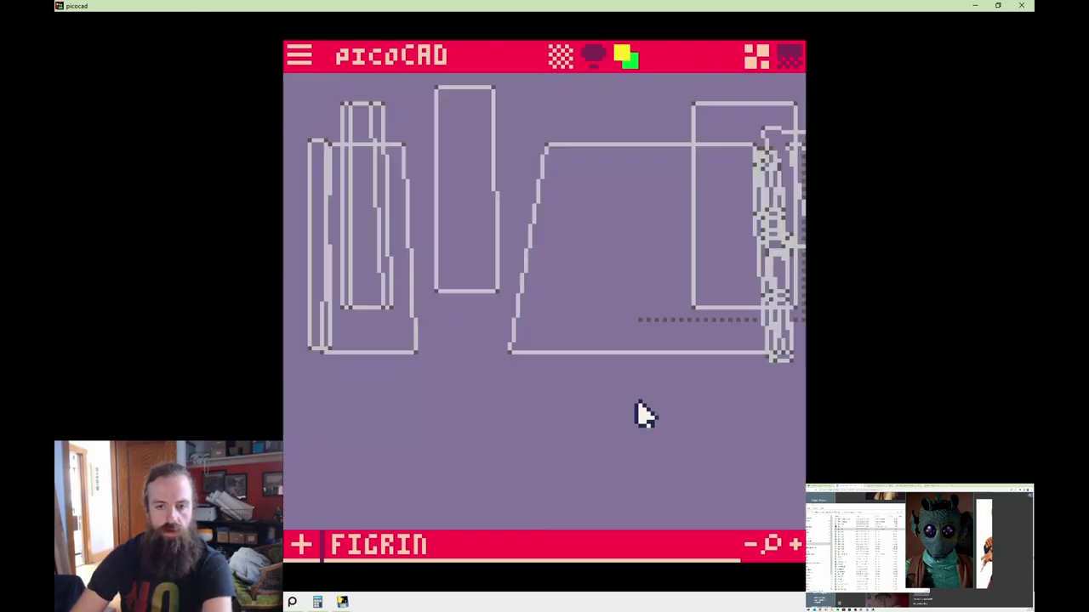
# Save the model and reposition the silhouette planes in the overhead view, adjusting the lower corners of one.
pyautogui.press('Tab')
pyautogui.hotkey('ctrl', 's')
pyautogui.moveTo(462, 267); pyautogui.dragTo(502, 447, button='right')
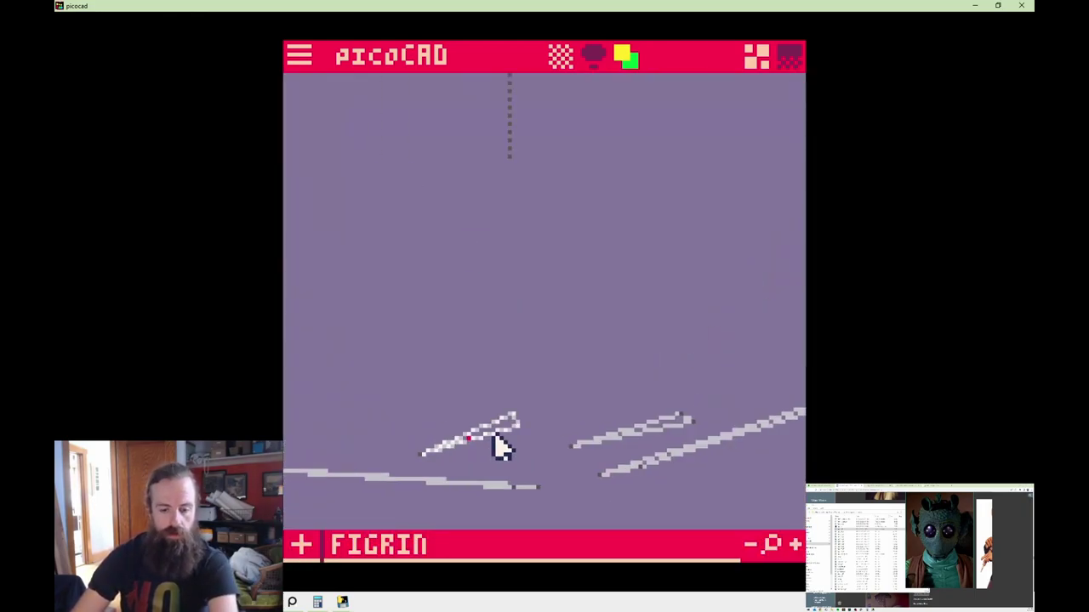
pyautogui.press('Tab')
pyautogui.moveTo(576, 377); pyautogui.dragTo(651, 176, button='right')
pyautogui.press('Tab')
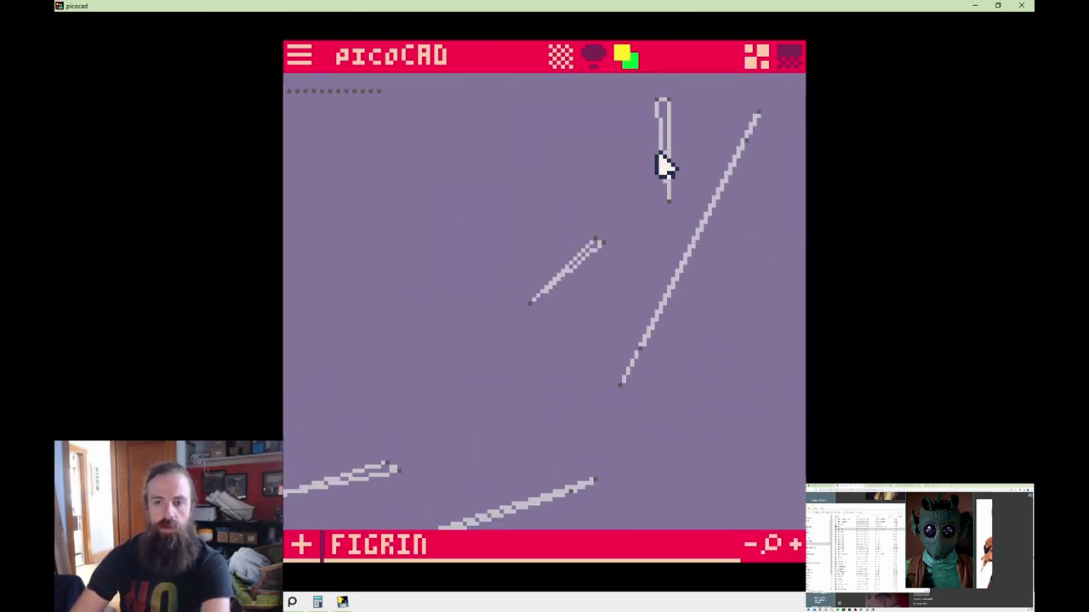
pyautogui.press('Tab')
pyautogui.moveTo(559, 299); pyautogui.dragTo(570, 358, button='right')
pyautogui.press('Tab')
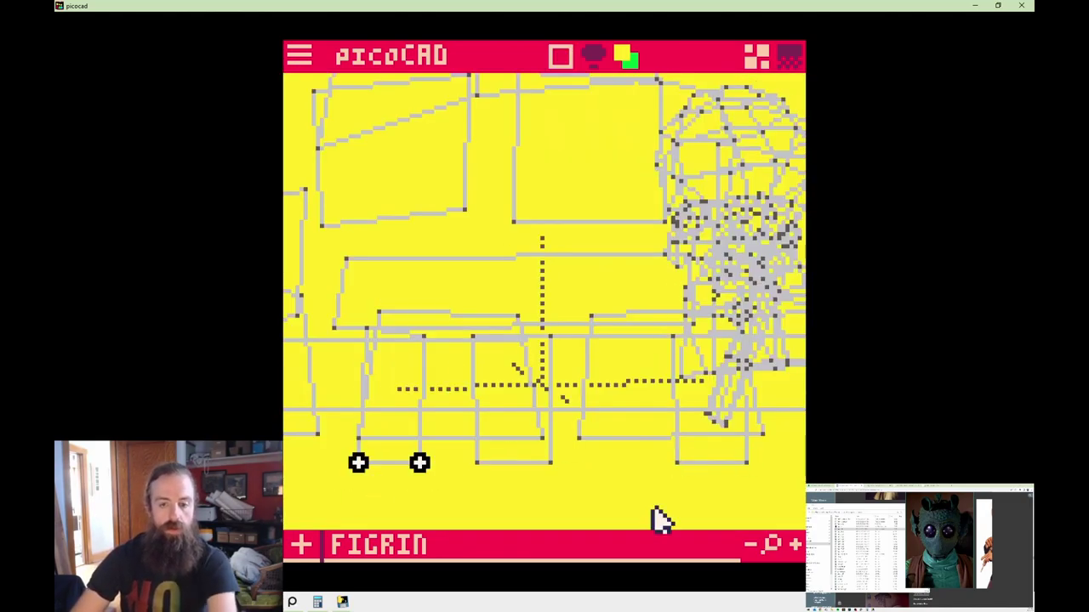
# Save the model and frame the full scene for a turntable animation.
pyautogui.press('Tab')
pyautogui.hotkey('ctrl', 's')
pyautogui.moveTo(549, 230); pyautogui.dragTo(408, 262, button='right')
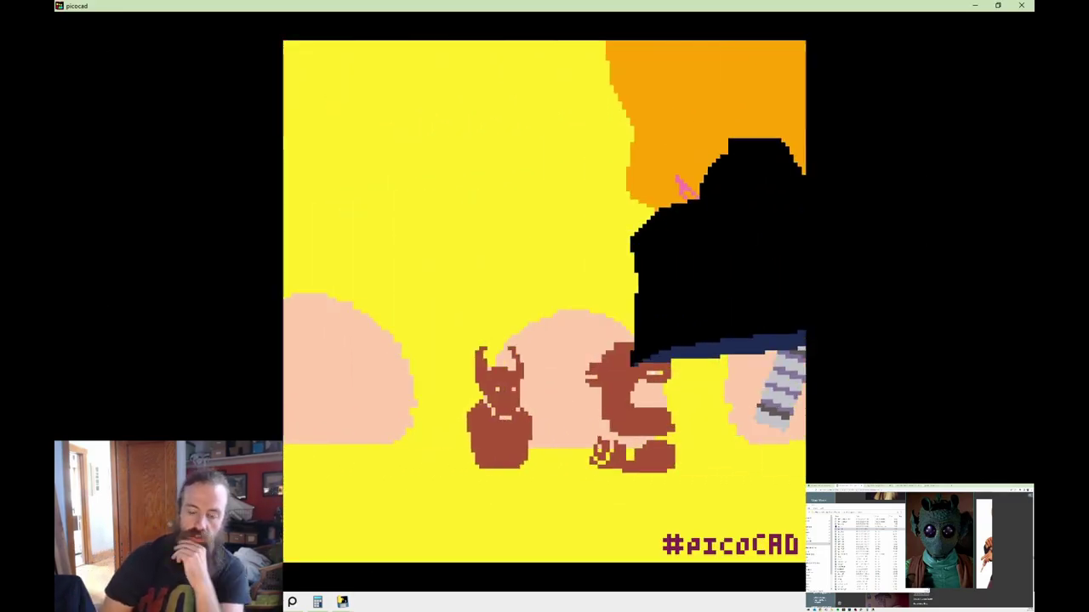
# Switch to Photoshop and paint a green table cut-out in the peach dome, red silhouette eyes, small brown figures and scattered peach sparkles.
pyautogui.hotkey('alt', 'Tab')
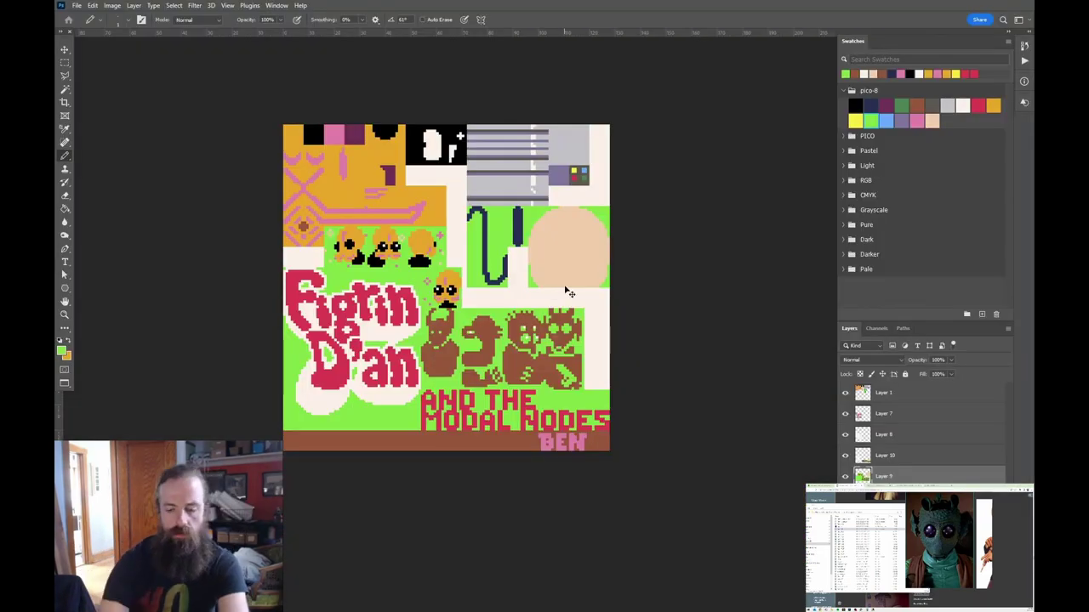
pyautogui.keyDown('alt'); pyautogui.scroll(3, 568, 292); pyautogui.keyUp('alt')
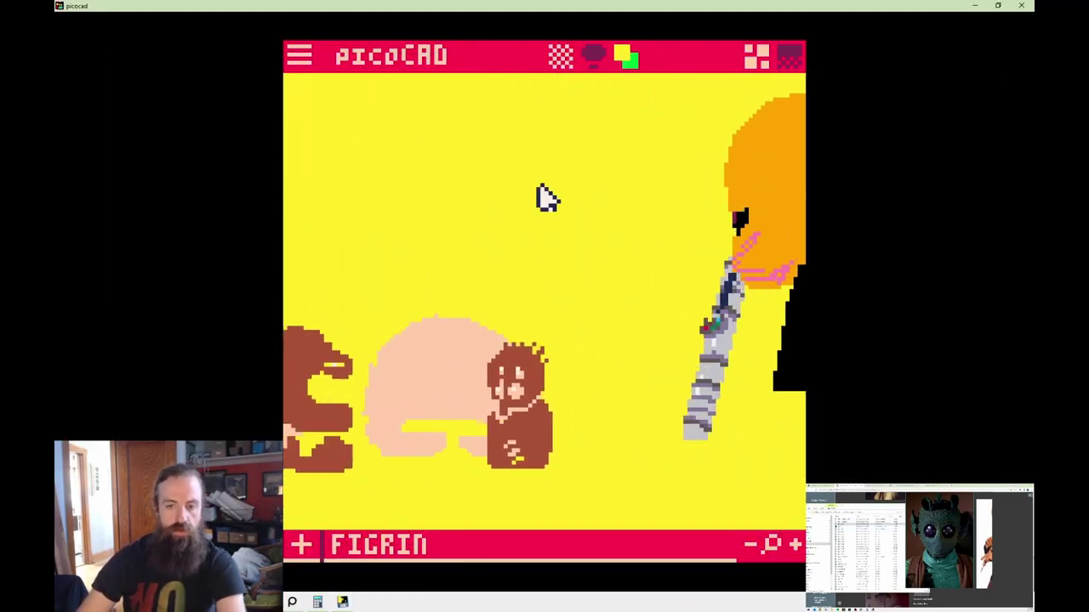
pyautogui.hotkey('alt', 'Tab')
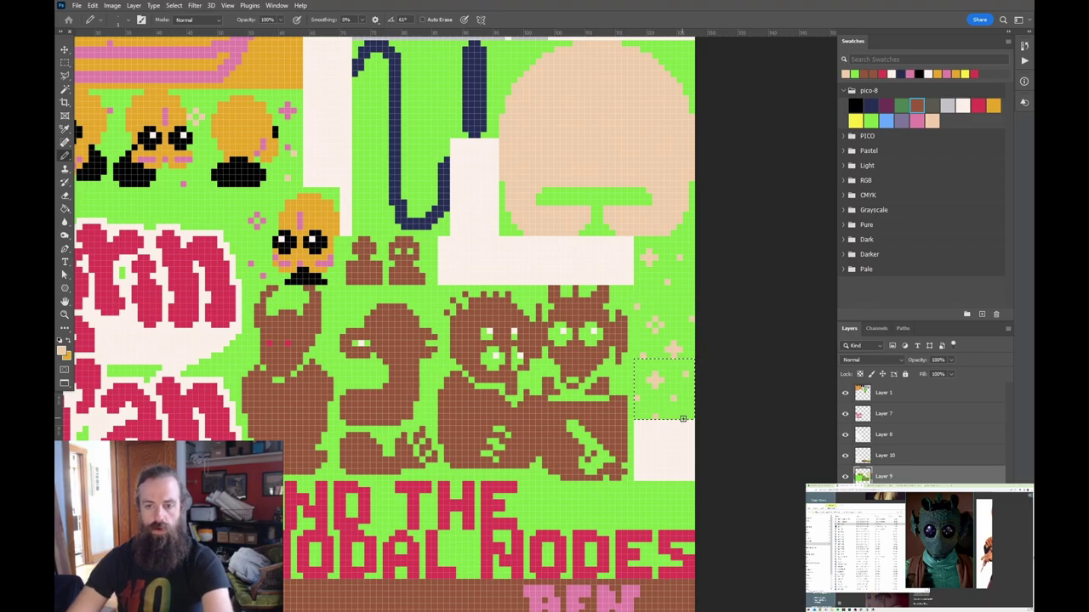
# Switch to picoCAD, save the model, and map a plane to the peach sparkle area of the texture.
pyautogui.hotkey('alt', 'Tab')
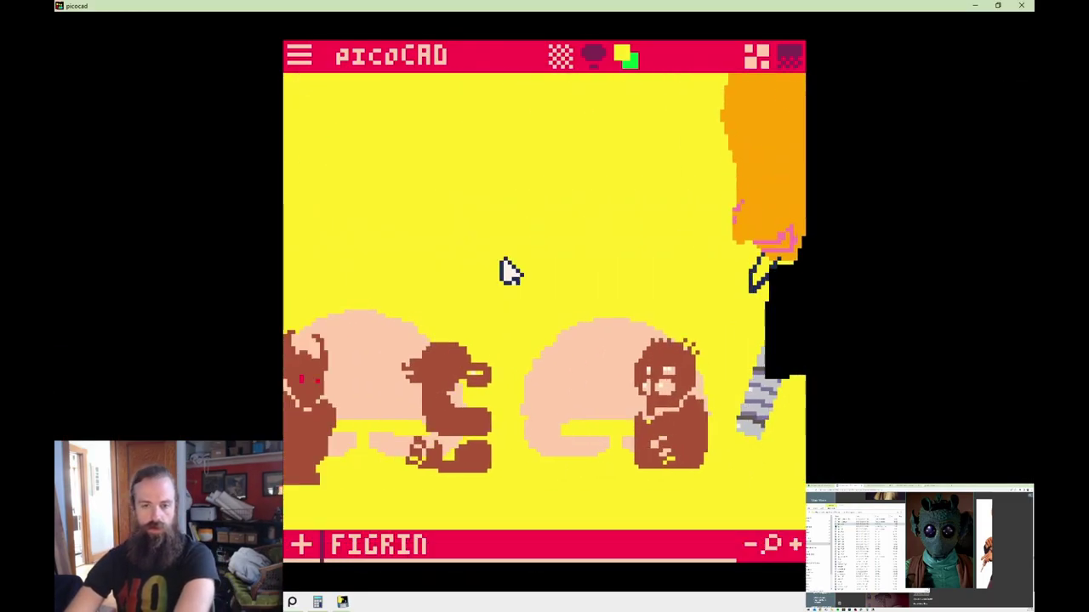
pyautogui.hotkey('ctrl', 's')
pyautogui.press('Tab')
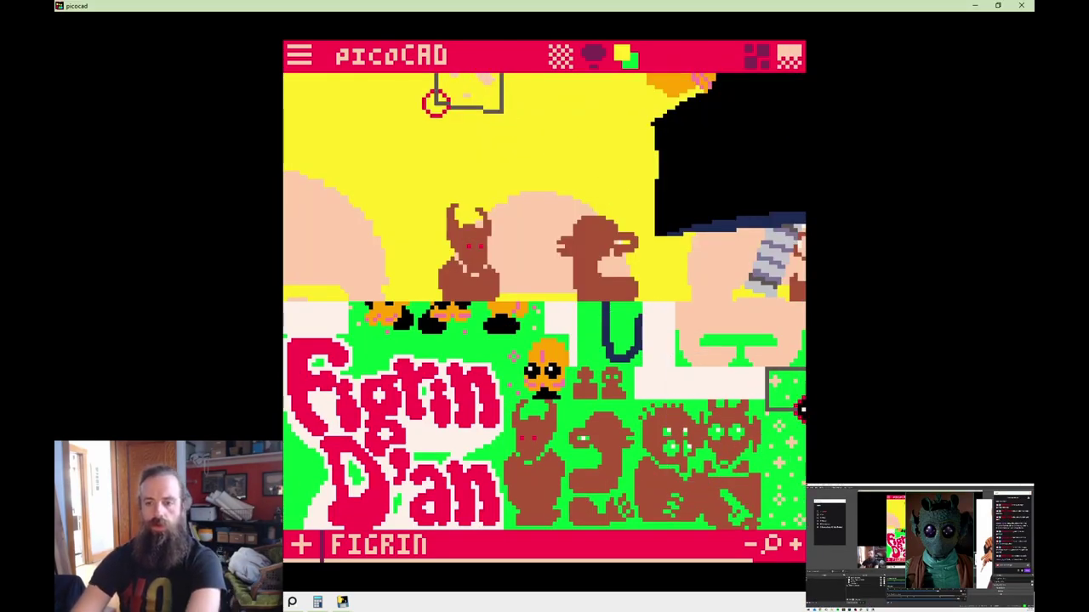
pyautogui.press('Tab')
pyautogui.rightClick(494, 209)
pyautogui.press('Tab')
pyautogui.scroll(-2, 525, 127)
pyautogui.press('Tab')
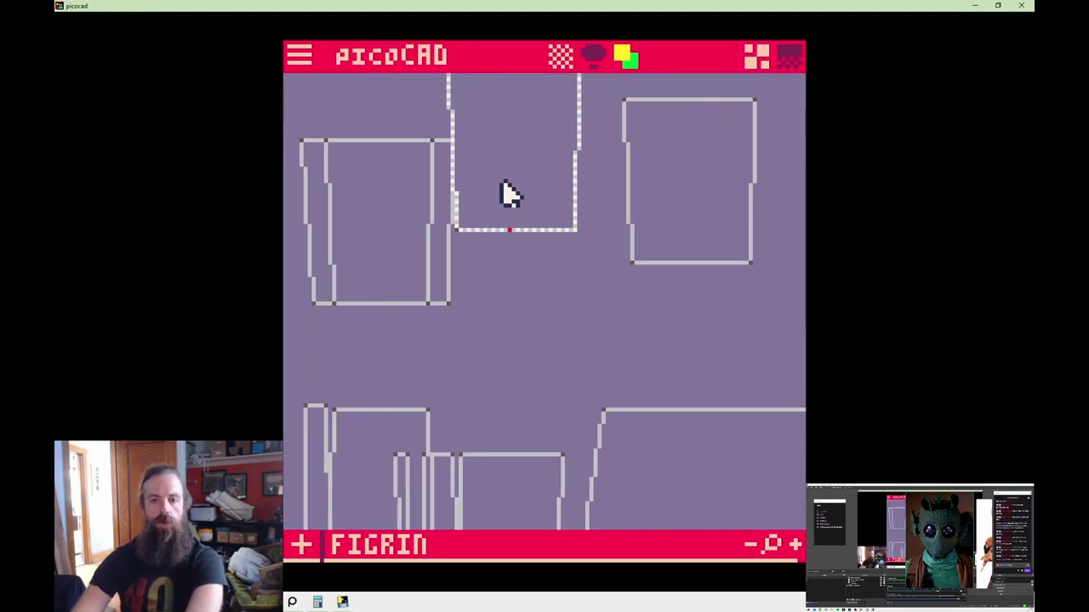
# Arrange the sparkle planes above and behind the brown silhouettes, and save the model.
pyautogui.press('Tab')
pyautogui.press('Tab')
pyautogui.moveTo(672, 329); pyautogui.dragTo(693, 394, button='right')
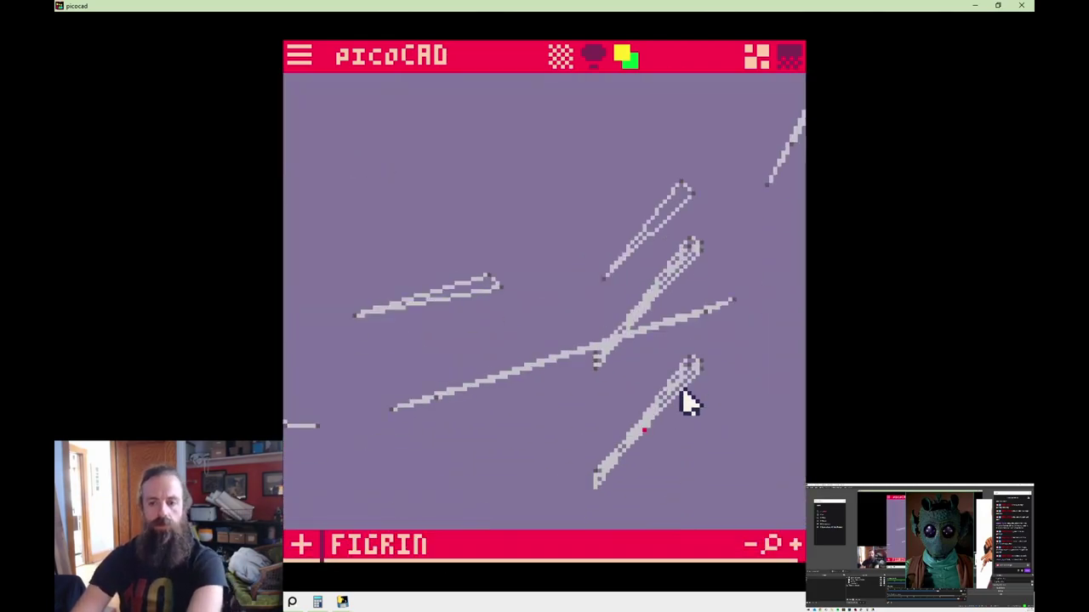
pyautogui.press('Tab')
pyautogui.press('Tab')
pyautogui.press('Tab')
pyautogui.press('Tab')
pyautogui.hotkey('ctrl', 's')
pyautogui.moveTo(396, 348); pyautogui.dragTo(544, 149, button='right')
pyautogui.press('Tab')
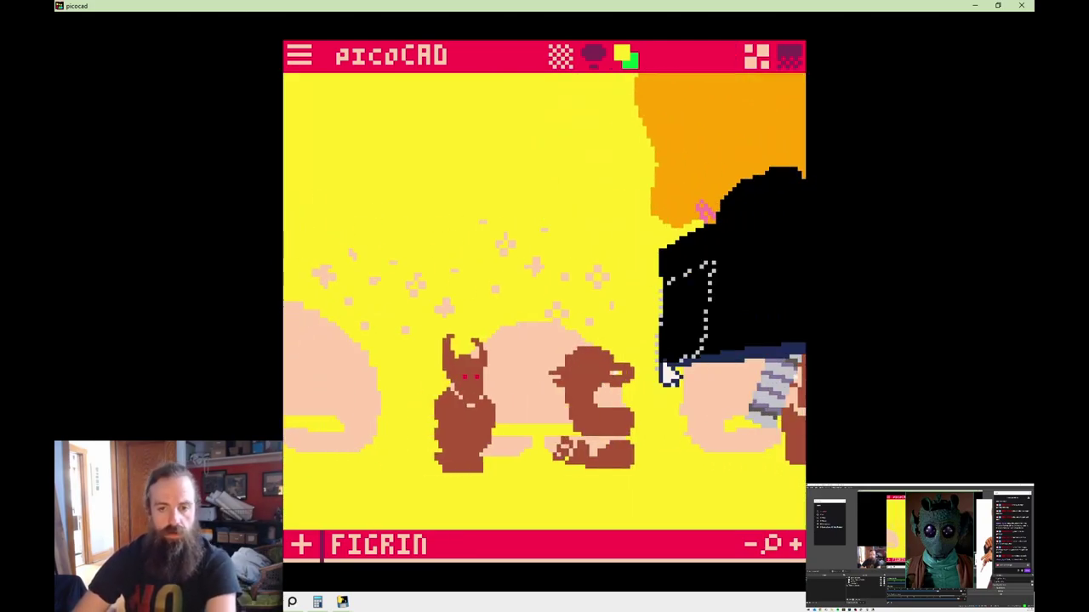
# Switch to Jordan's picoCAD Toolkit and examine the meshes of figrin.txt on the mesh editing page.
pyautogui.hotkey('alt', 'Tab')
pyautogui.click(209, 111)
pyautogui.click(186, 105)
pyautogui.click(185, 121)
pyautogui.click(211, 266)
pyautogui.click(209, 112)
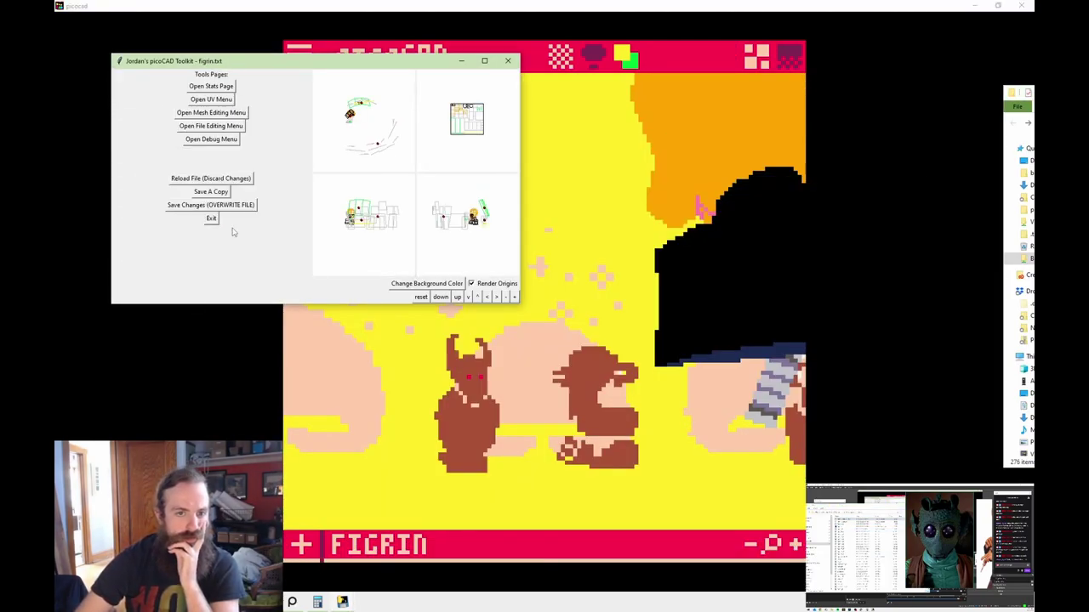
# Return to picoCAD, save the model, and check the sparkle planes around the silhouettes and bust.
pyautogui.hotkey('alt', 'Tab')
pyautogui.hotkey('ctrl', 's')
pyautogui.click(445, 442)
pyautogui.moveTo(445, 442); pyautogui.dragTo(646, 202, button='right')
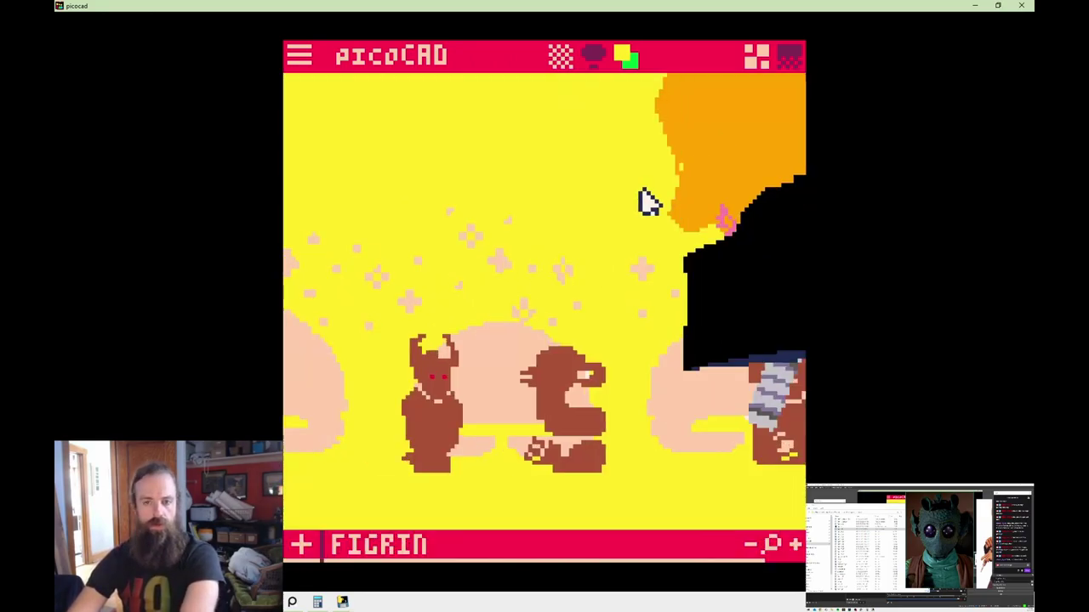
pyautogui.press('Tab')
pyautogui.press('Tab')
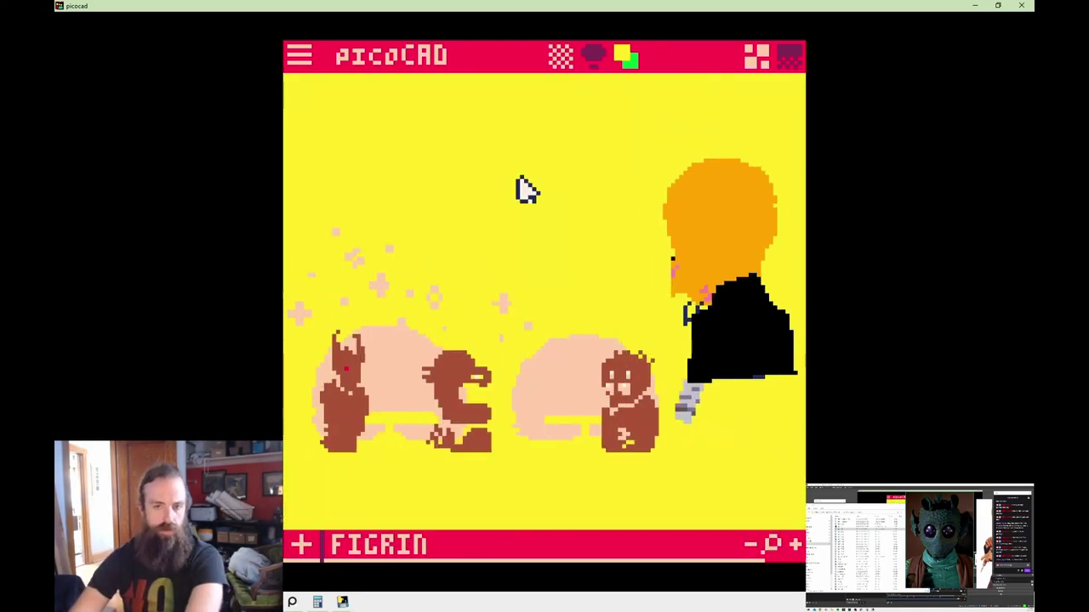
# Switch to Photoshop, add pink pixels among the peach sparkles, and save a PNG copy of the texture over figrin.png.
pyautogui.hotkey('alt', 'Tab')
pyautogui.hotkey('ctrl', 'shift', 's')
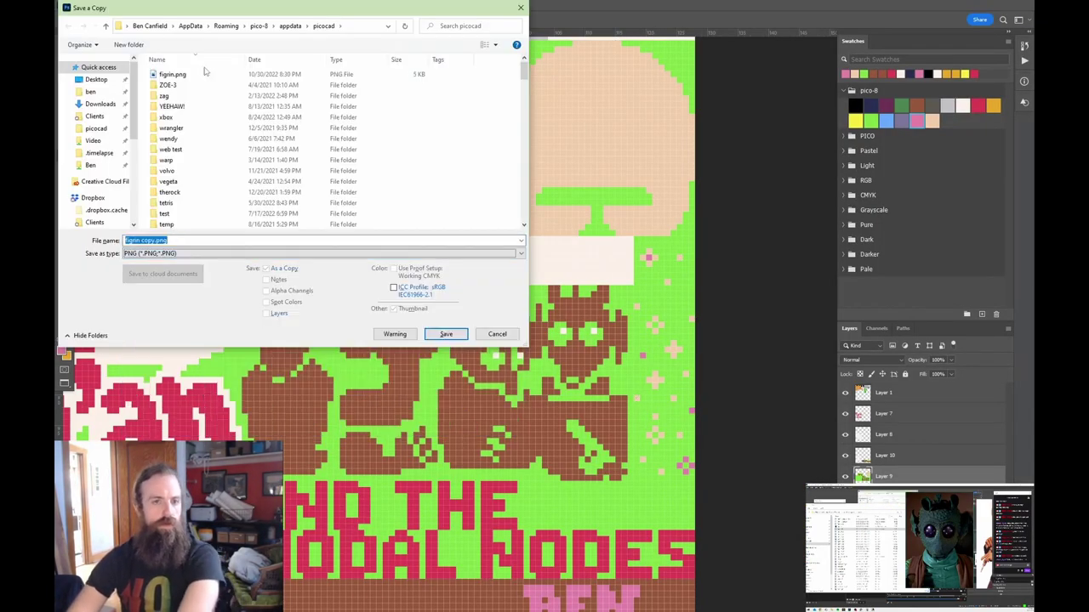
pyautogui.press('Return')
# Save the model in picoCAD and, in the picoCAD Toolkit, merge the duplicated planes into meshes 11: plane_dup and 4: plane.
pyautogui.hotkey('alt', 'Tab')
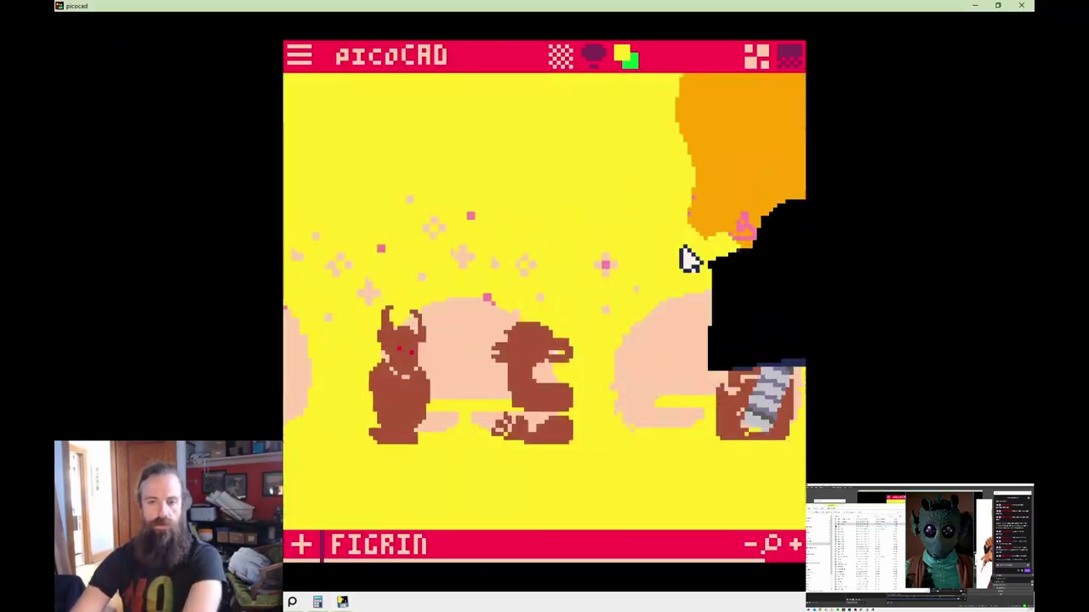
pyautogui.moveTo(689, 260); pyautogui.dragTo(357, 241, button='right')
pyautogui.hotkey('ctrl', 's')
pyautogui.hotkey('alt', 'Tab')
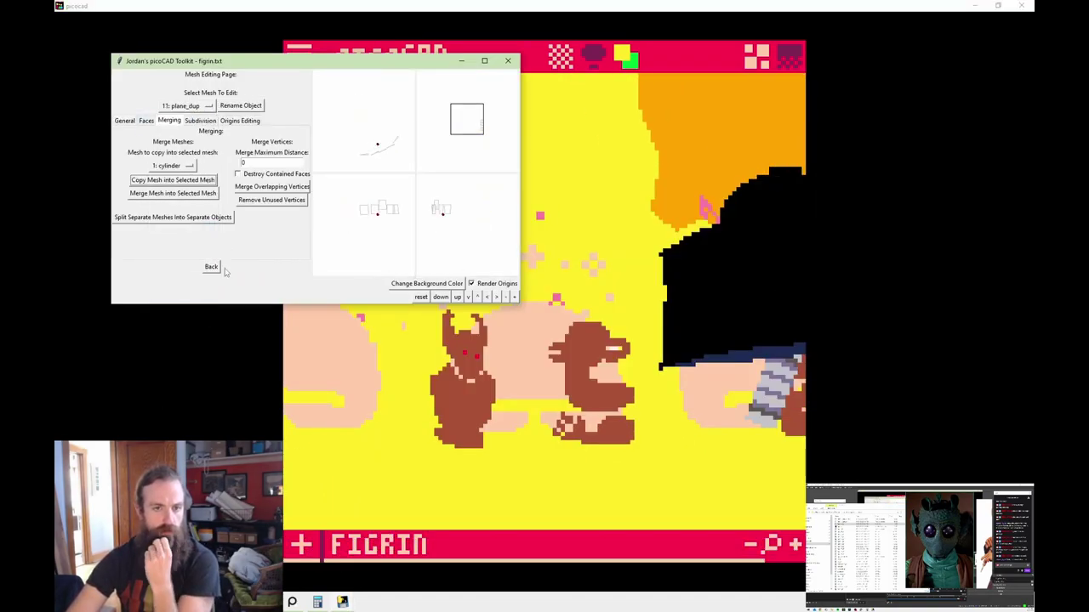
pyautogui.click(186, 105)
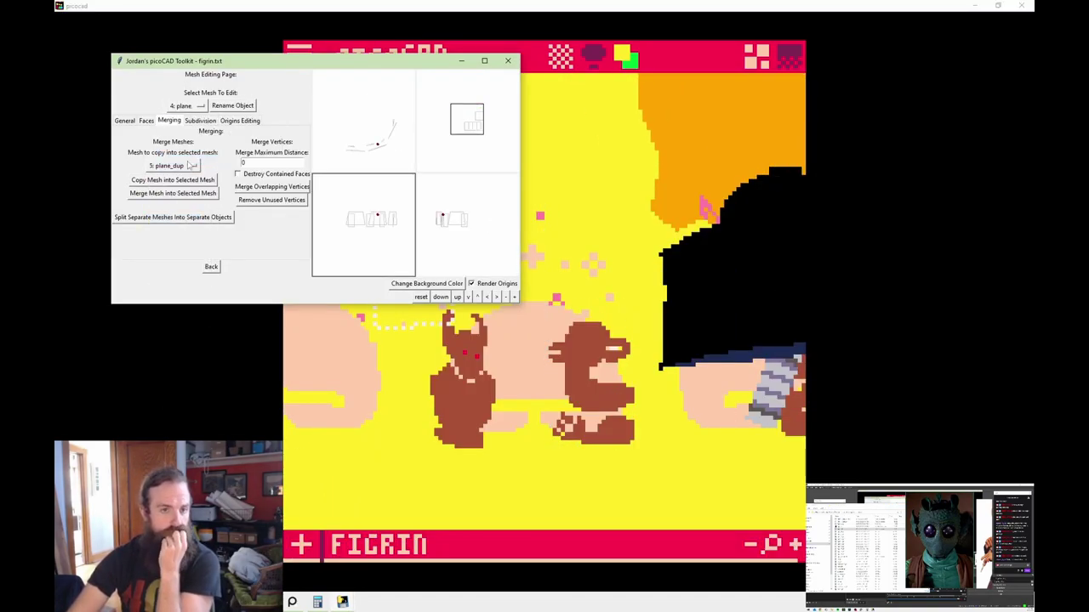
# Return to picoCAD, frame the bust and silhouettes, and export the turntable animation as a GIF.
pyautogui.hotkey('alt', 'Tab')
pyautogui.moveTo(389, 323); pyautogui.dragTo(389, 323, button='right')
pyautogui.moveTo(700, 462); pyautogui.dragTo(672, 217, button='right')
pyautogui.press('g')
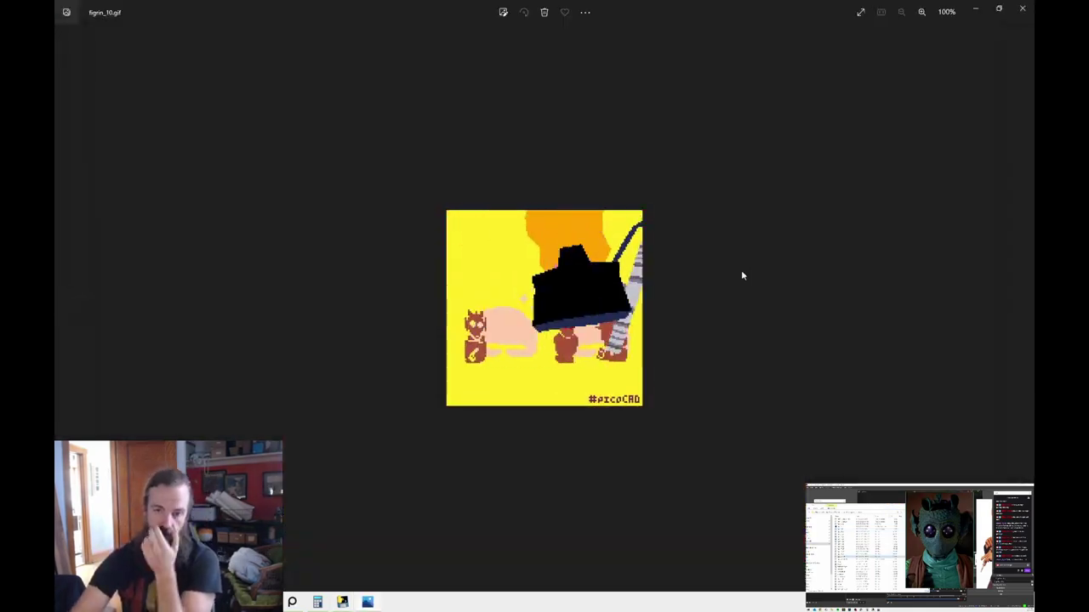